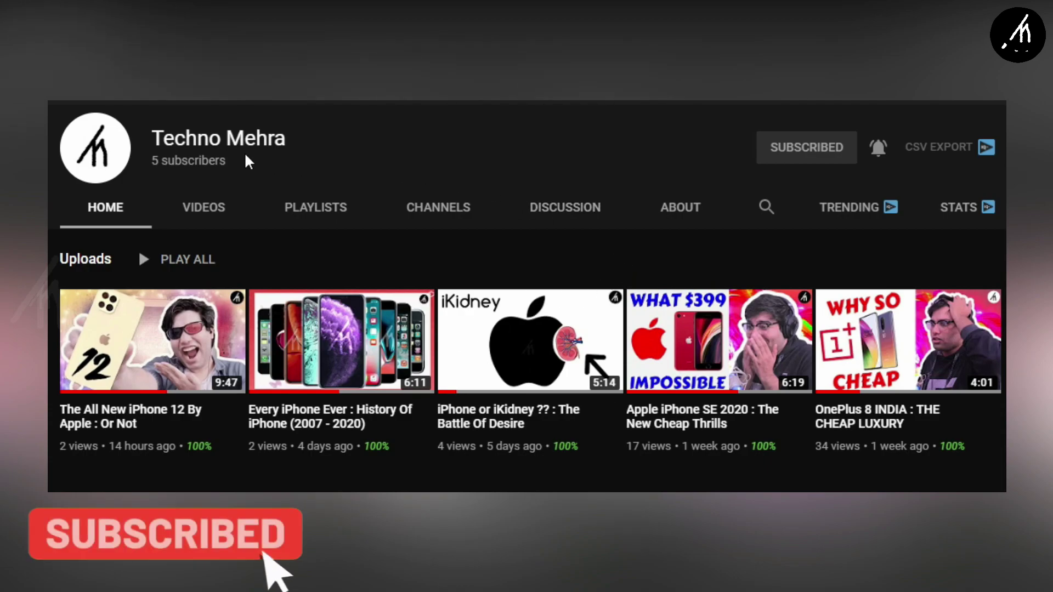
# Step: Preview the imported ES_Strending Kids song, skipping ahead through it
pyautogui.moveTo(305, 138); pyautogui.dragTo(152, 139)
pyautogui.click(324, 167)
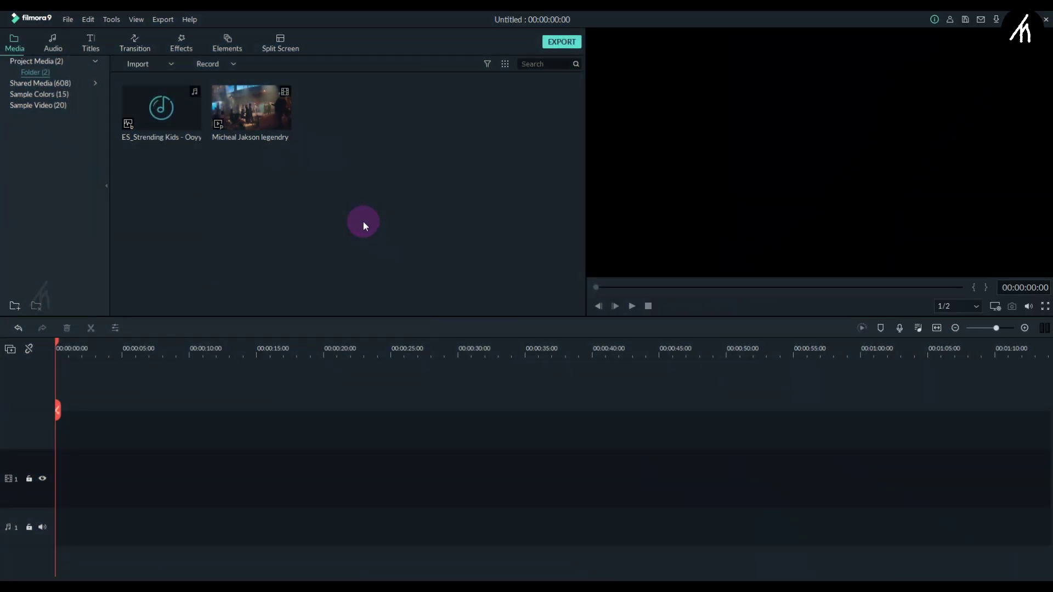
pyautogui.click(170, 117)
pyautogui.click(622, 306)
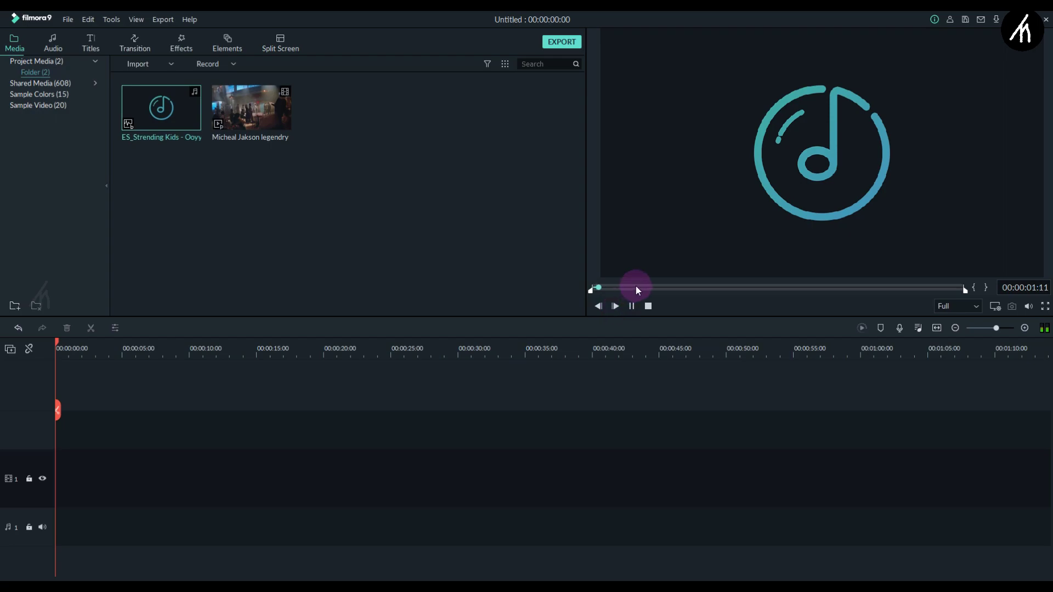
pyautogui.click(636, 287)
pyautogui.click(684, 287)
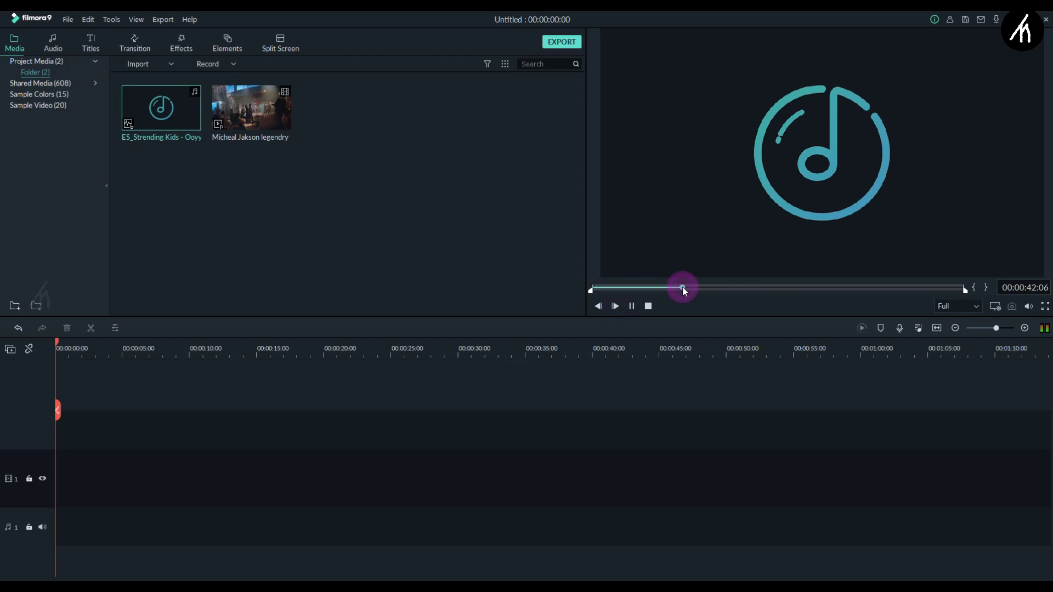
pyautogui.click(225, 162)
# Step: Preview the Micheal Jakson legendry video, then place ES_Strending Kids on audio track 1
pyautogui.click(265, 118)
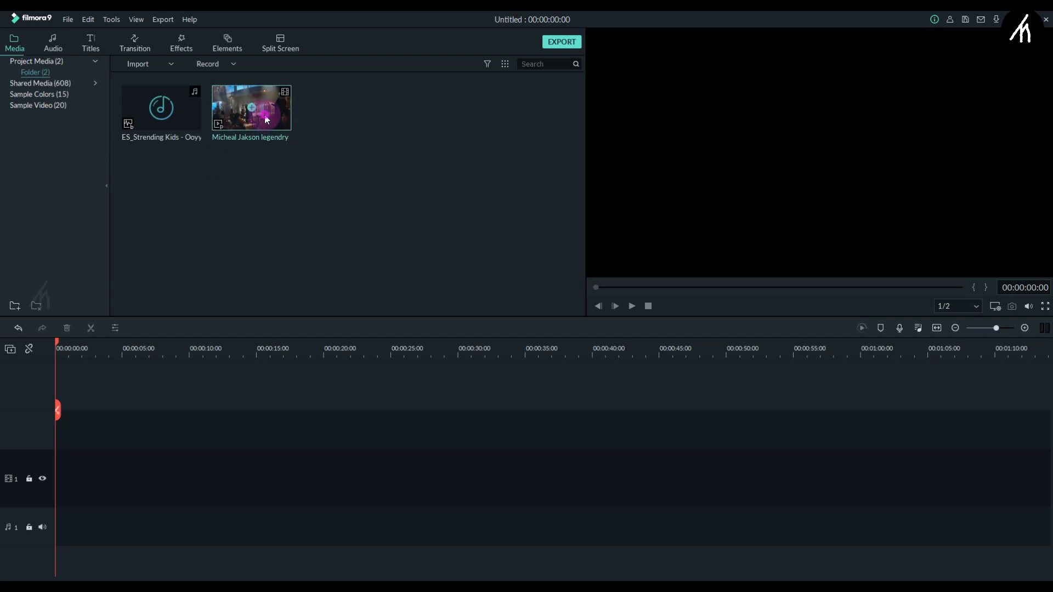
pyautogui.moveTo(691, 289); pyautogui.dragTo(783, 288)
pyautogui.click(474, 241)
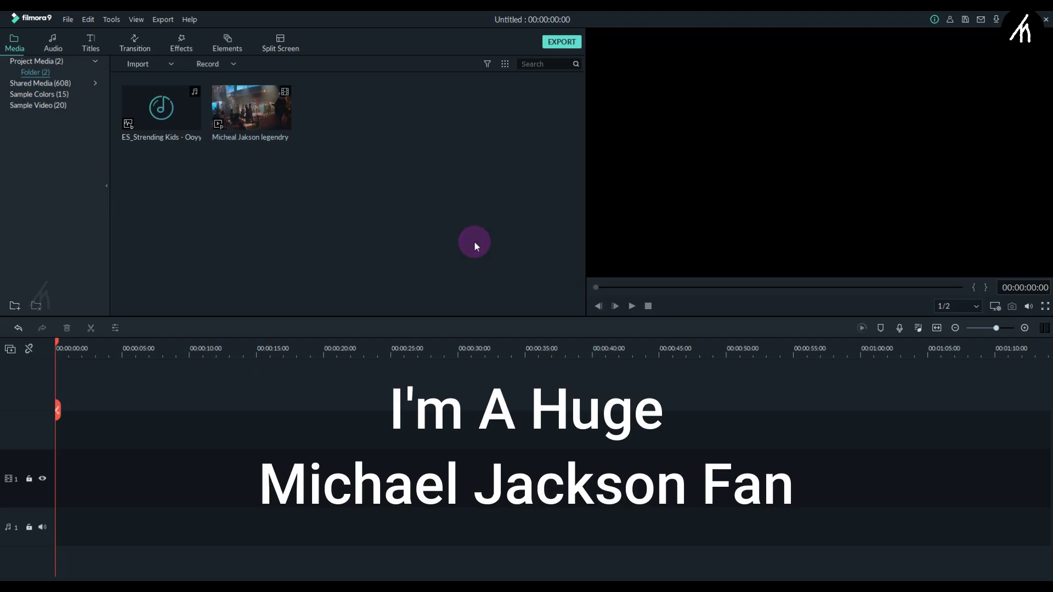
pyautogui.click(156, 133)
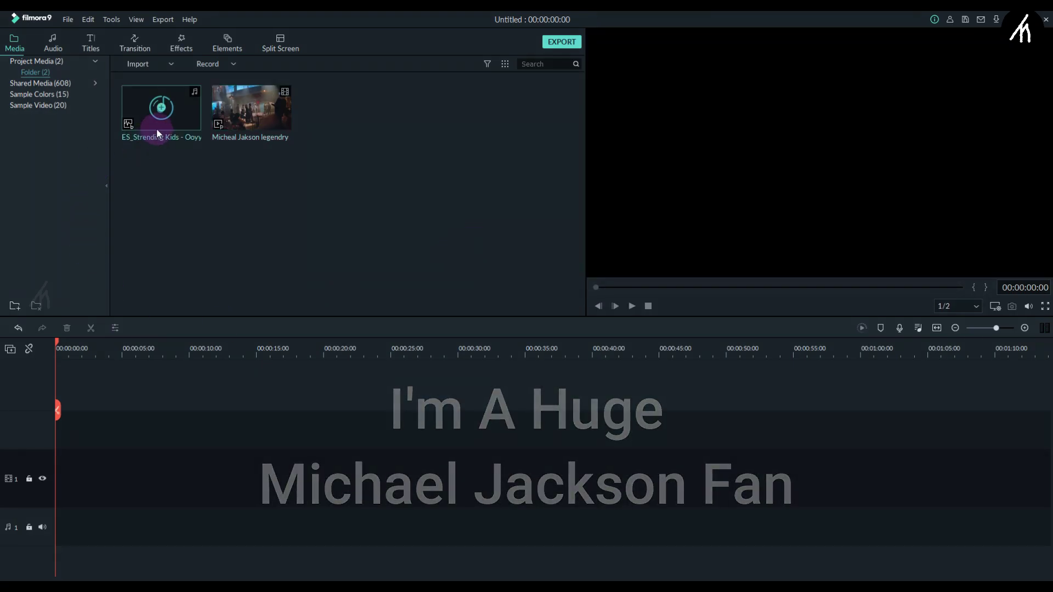
pyautogui.moveTo(172, 110); pyautogui.dragTo(57, 478)
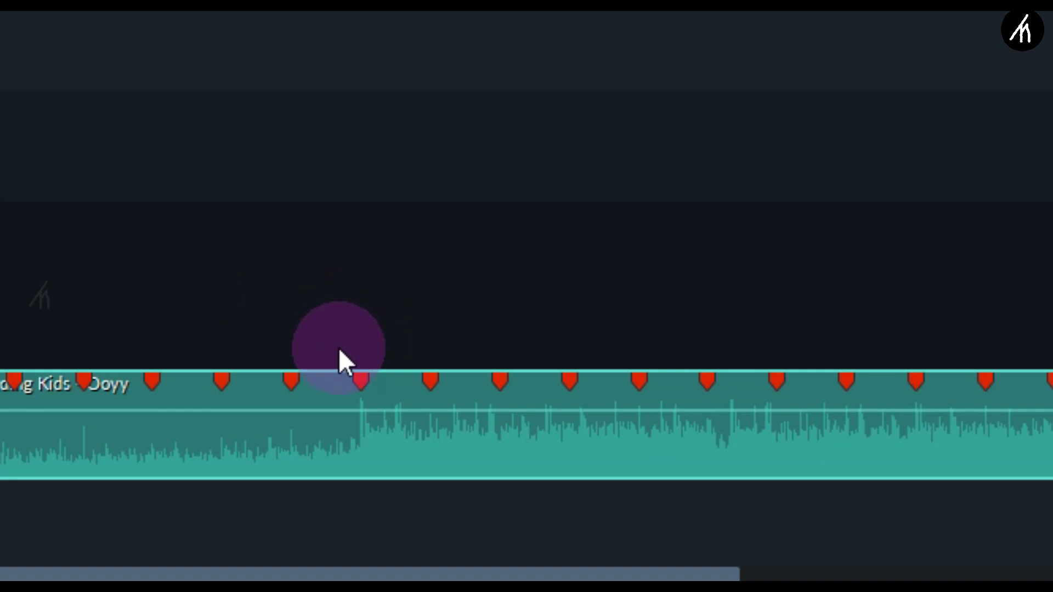
# Step: Delete all markers from the ES_Strending Kids - Ooyy audio clip
pyautogui.rightClick(433, 379)
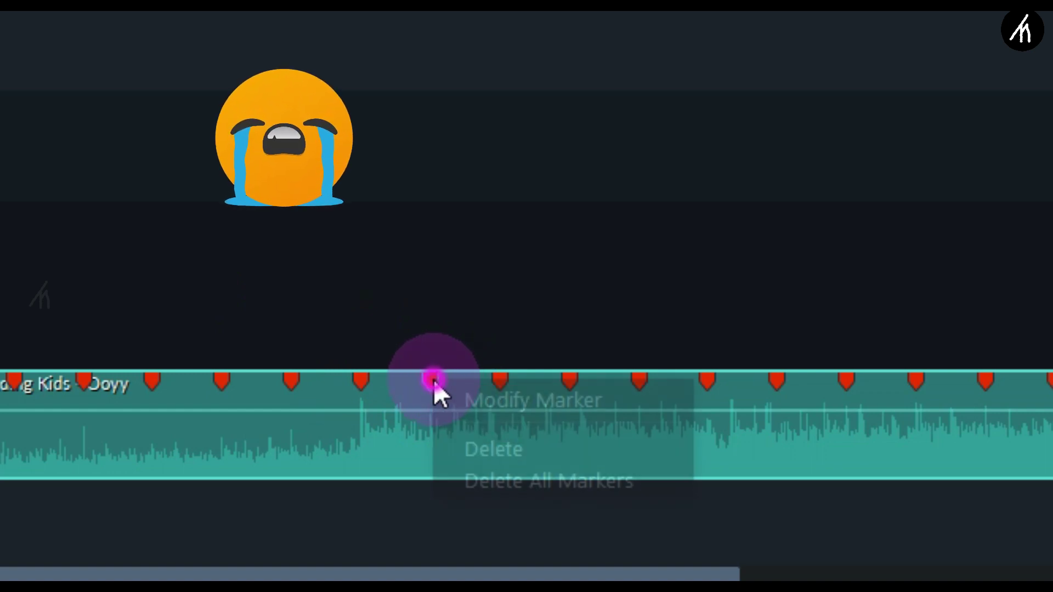
pyautogui.click(505, 482)
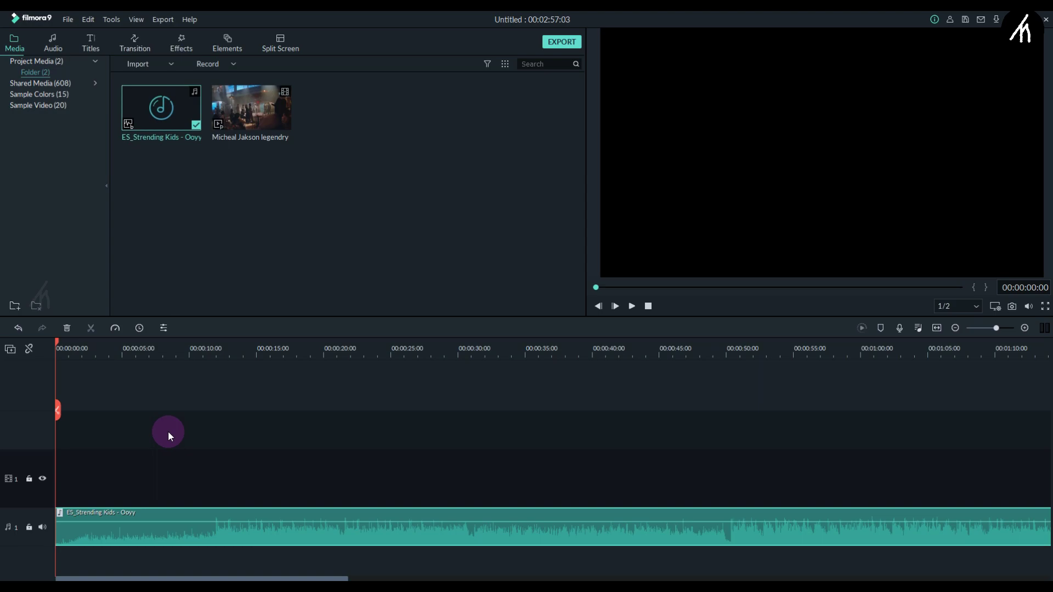
# Step: Add three blue markers on the song's beats right after the beat drop near 12 seconds
pyautogui.press('space')
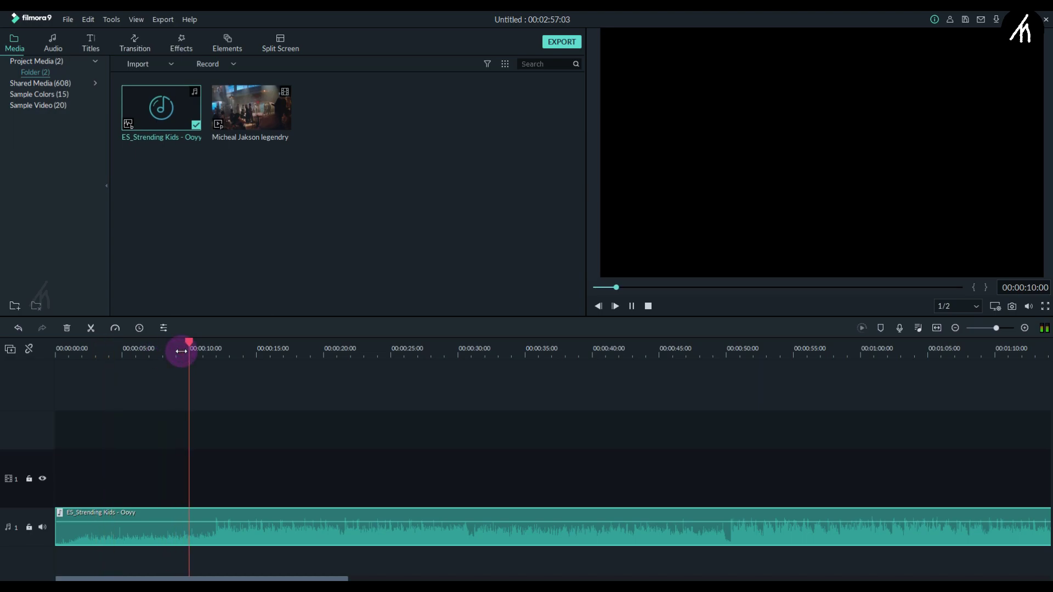
pyautogui.press('space')
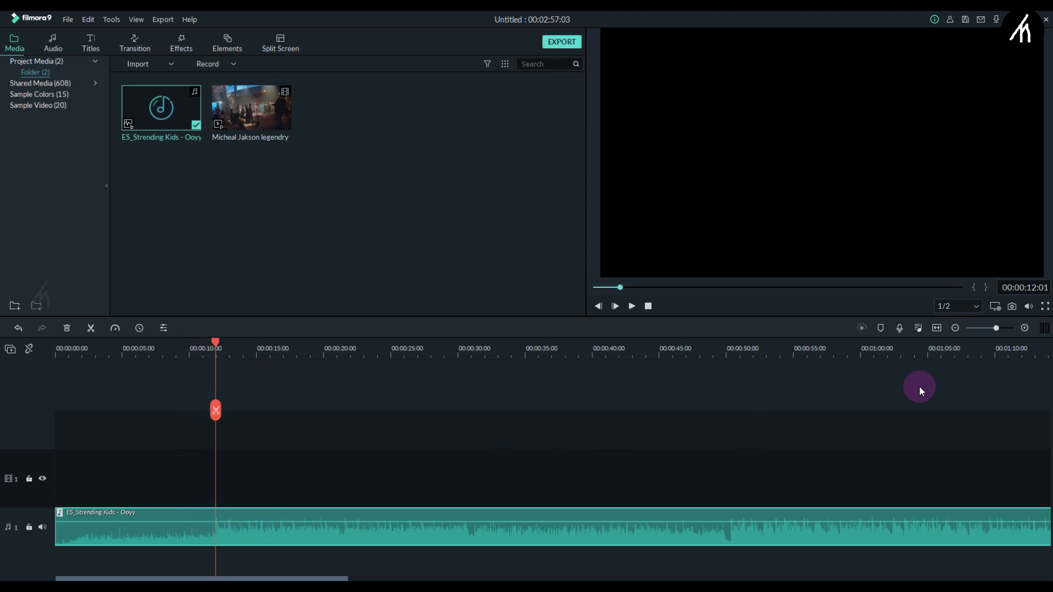
pyautogui.click(882, 328)
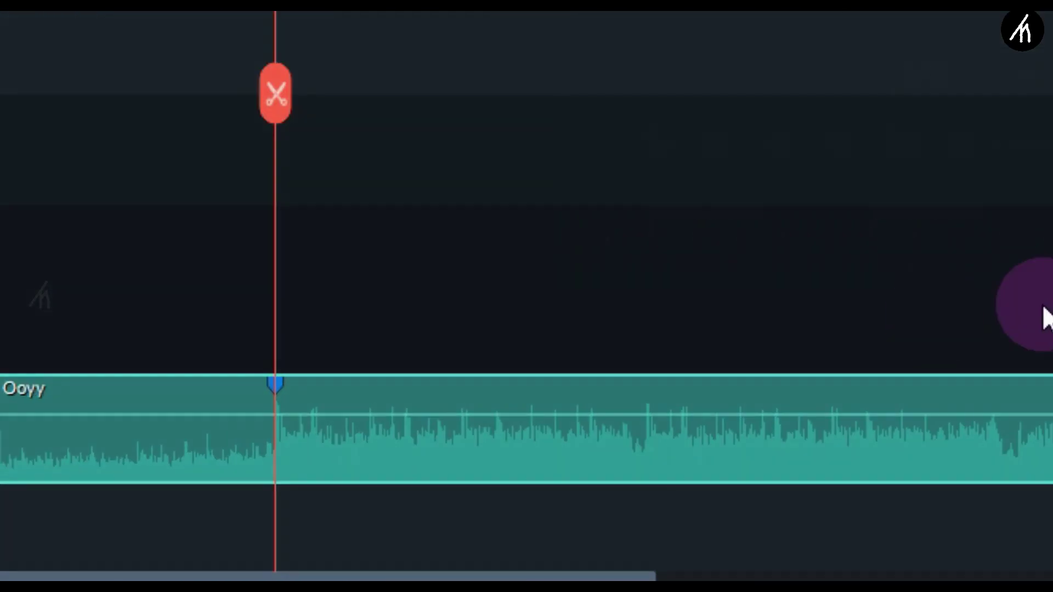
pyautogui.press('space')
pyautogui.press('space')
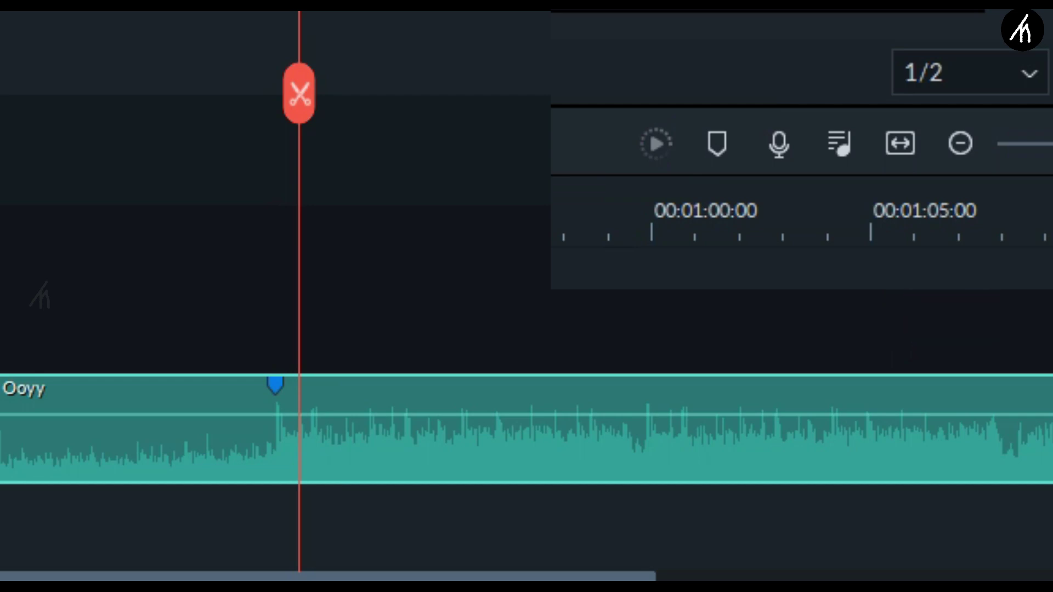
pyautogui.click(720, 149)
pyautogui.press('space')
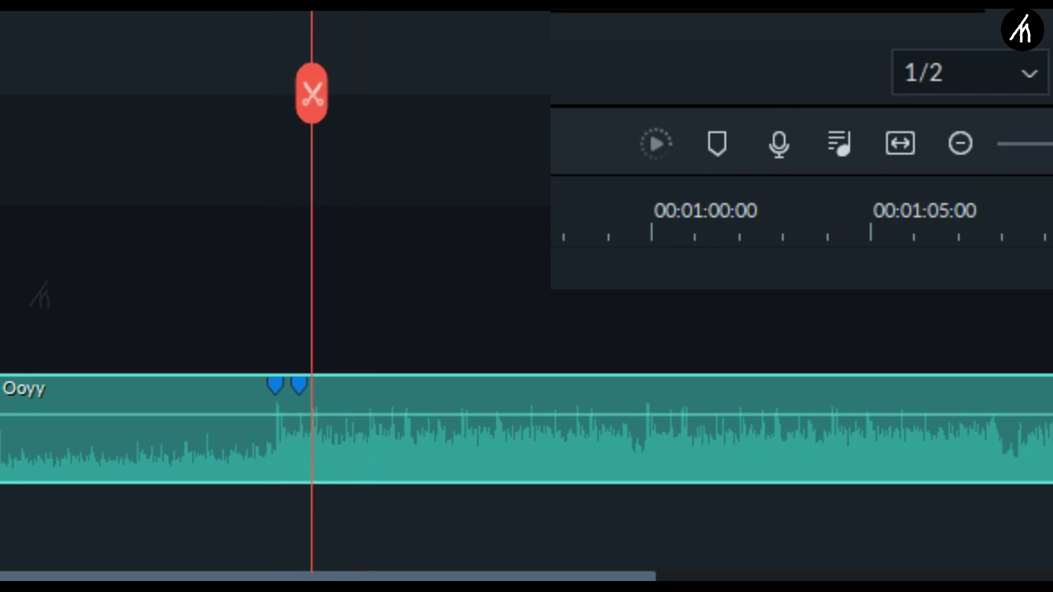
pyautogui.click(720, 147)
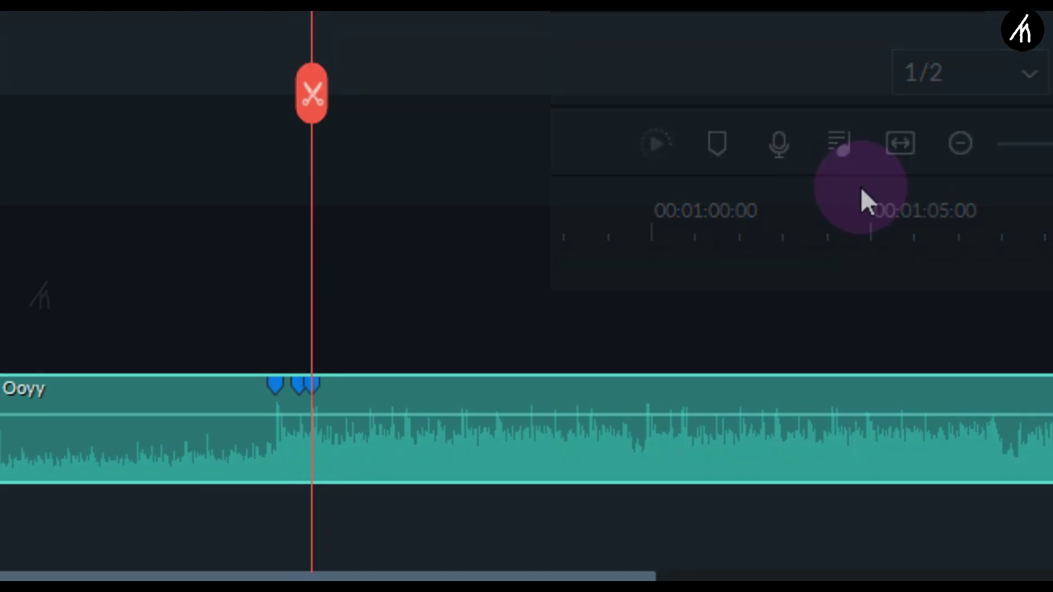
# Step: Enlarge the audio track, zoom the ruler to 2-second intervals, and park the playhead on a beat
pyautogui.moveTo(66, 423); pyautogui.dragTo(72, 249)
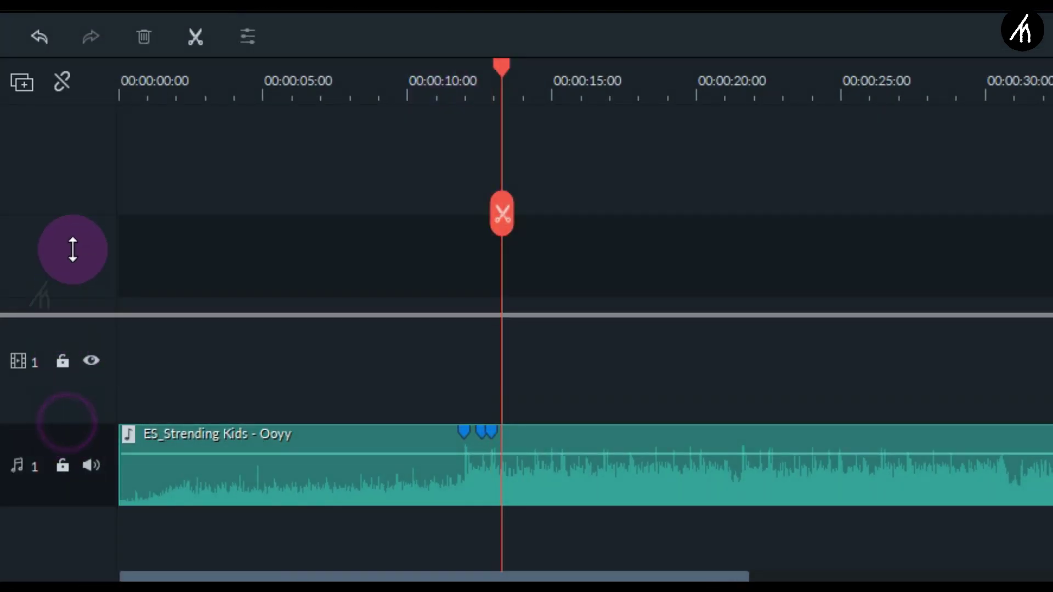
pyautogui.click(489, 159)
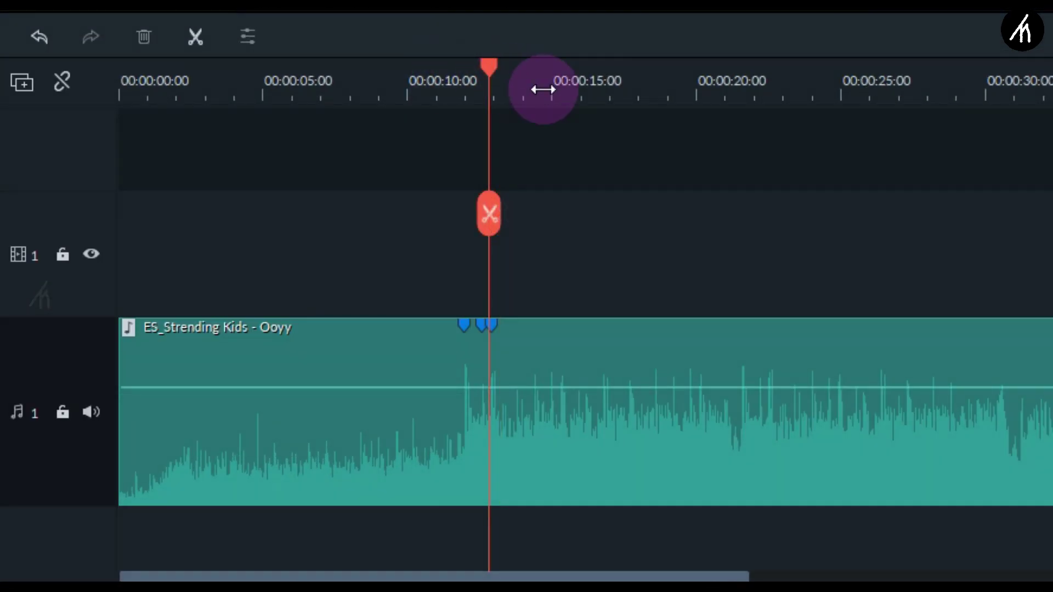
pyautogui.moveTo(559, 89); pyautogui.dragTo(689, 94)
pyautogui.press('space')
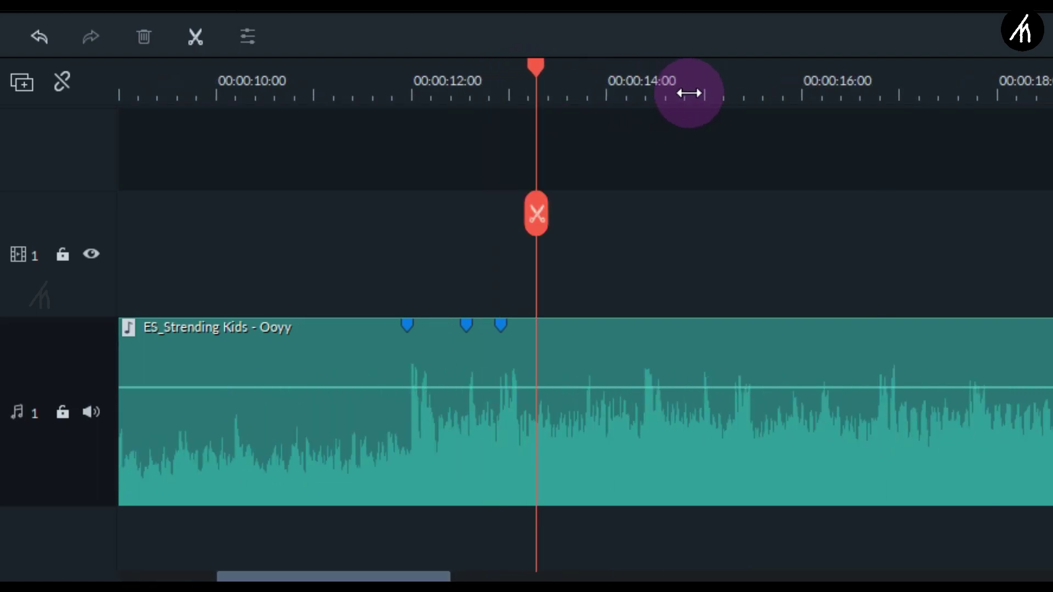
pyautogui.press('space')
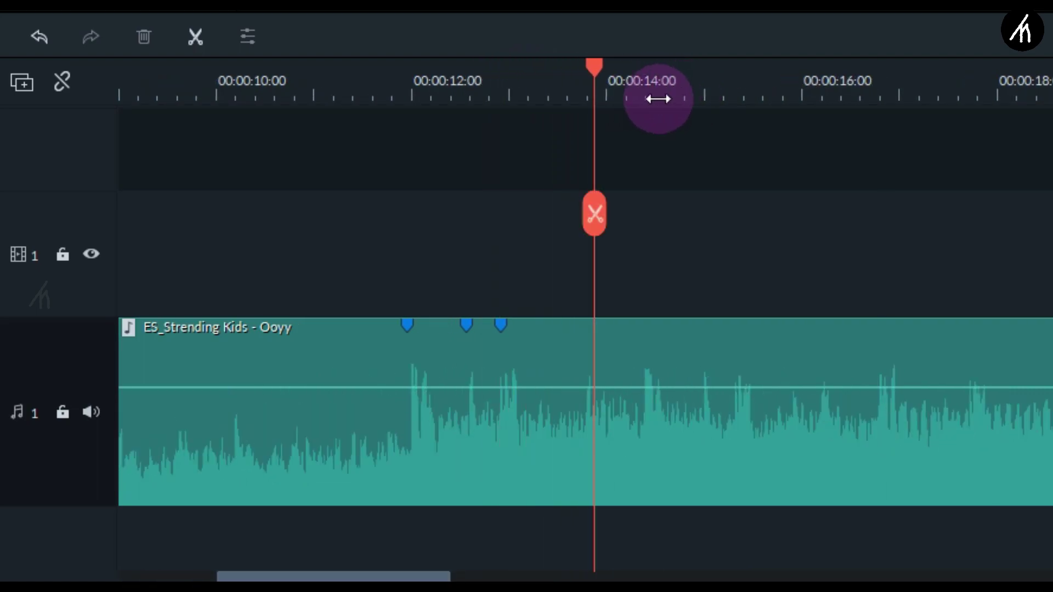
pyautogui.moveTo(600, 65); pyautogui.dragTo(585, 65)
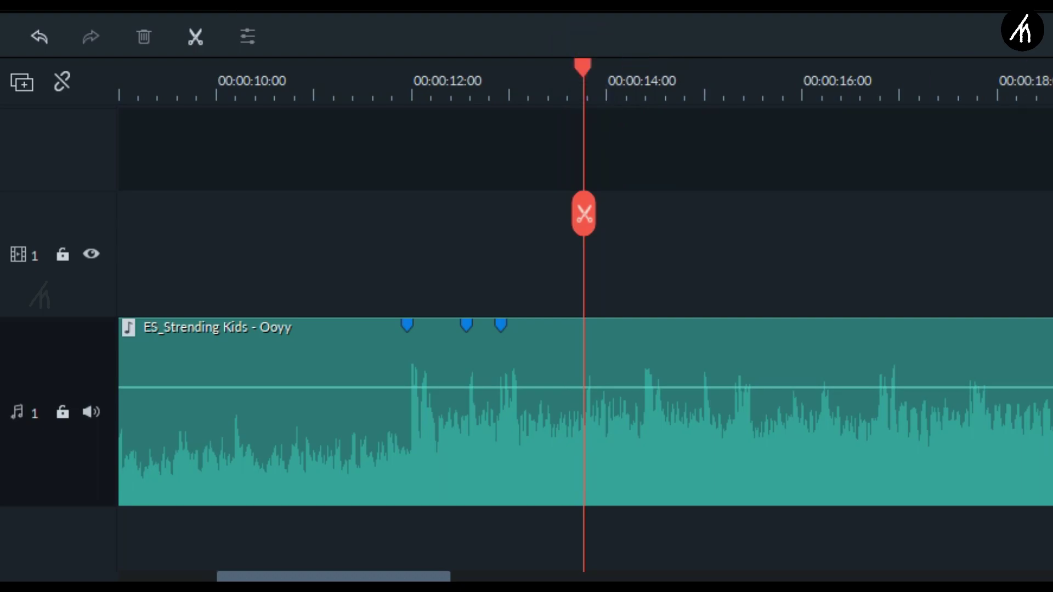
pyautogui.click(1052, 39)
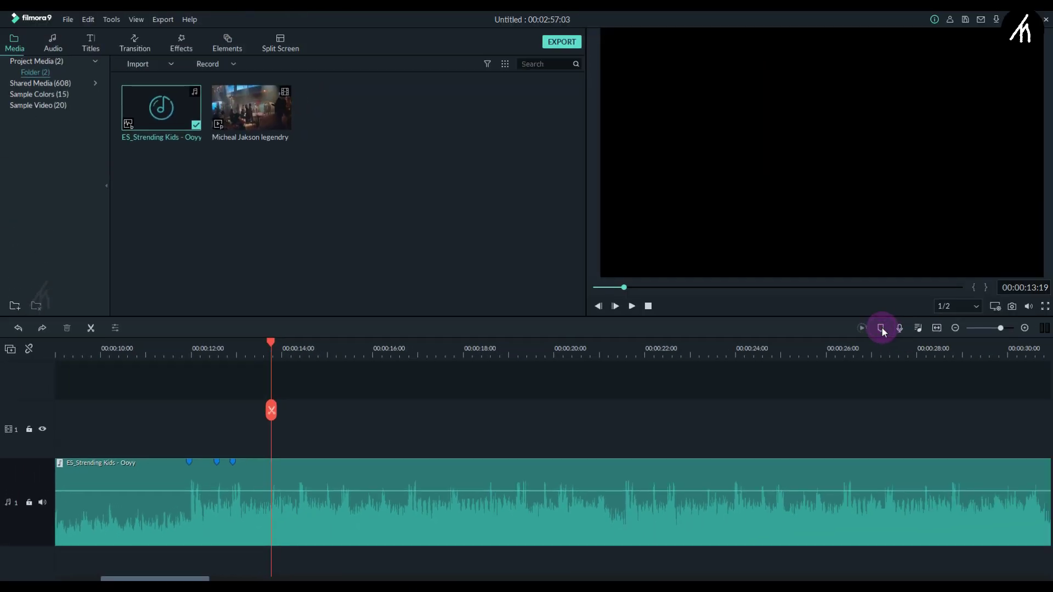
pyautogui.click(808, 426)
pyautogui.click(724, 525)
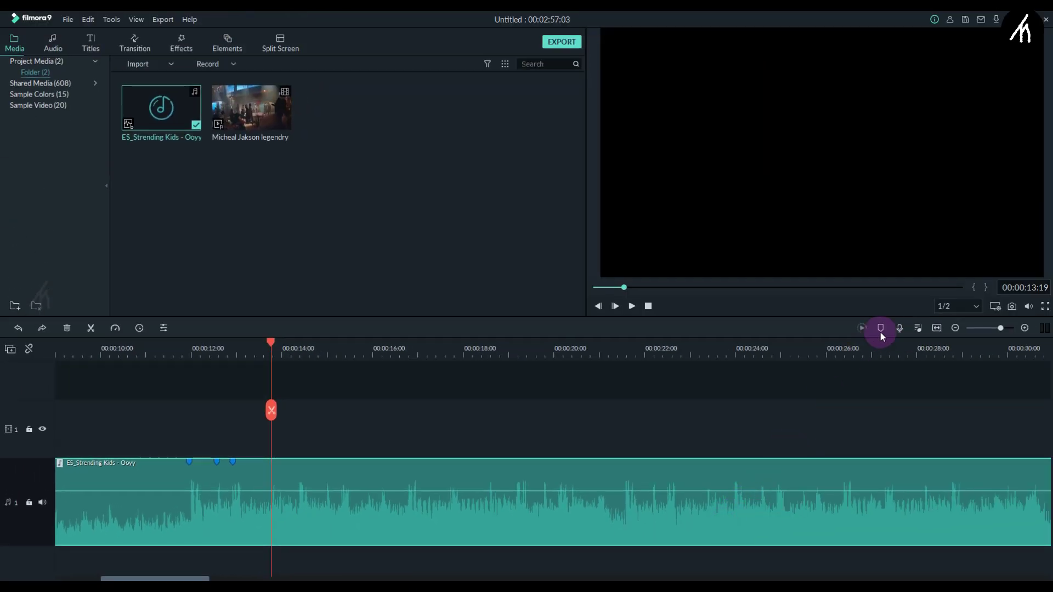
# Step: Add blue markers on each beat while the song plays, through about 21 seconds
pyautogui.click(883, 328)
pyautogui.click(882, 328)
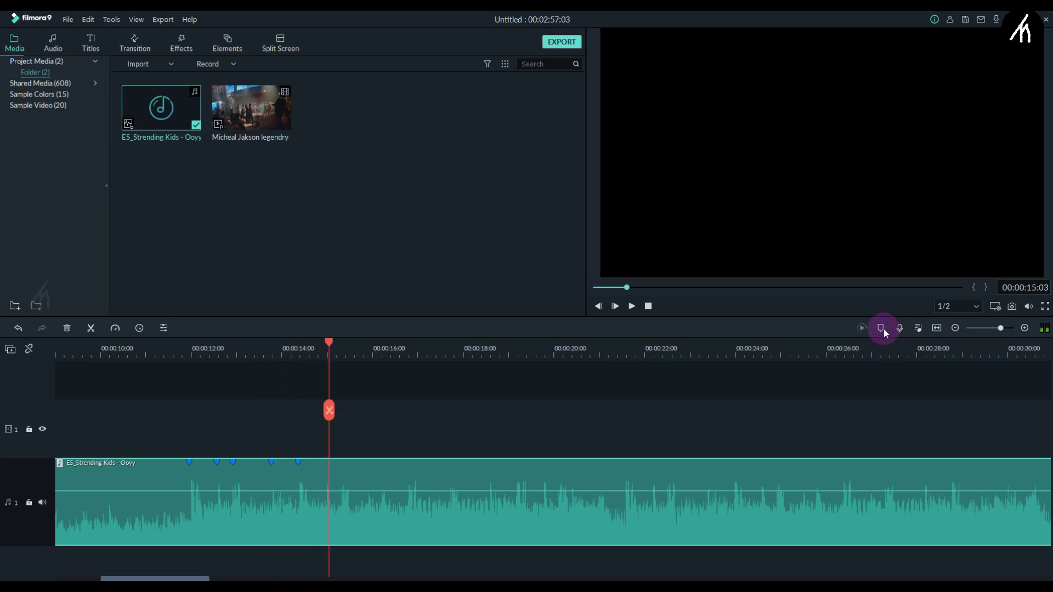
pyautogui.click(880, 327)
pyautogui.click(881, 328)
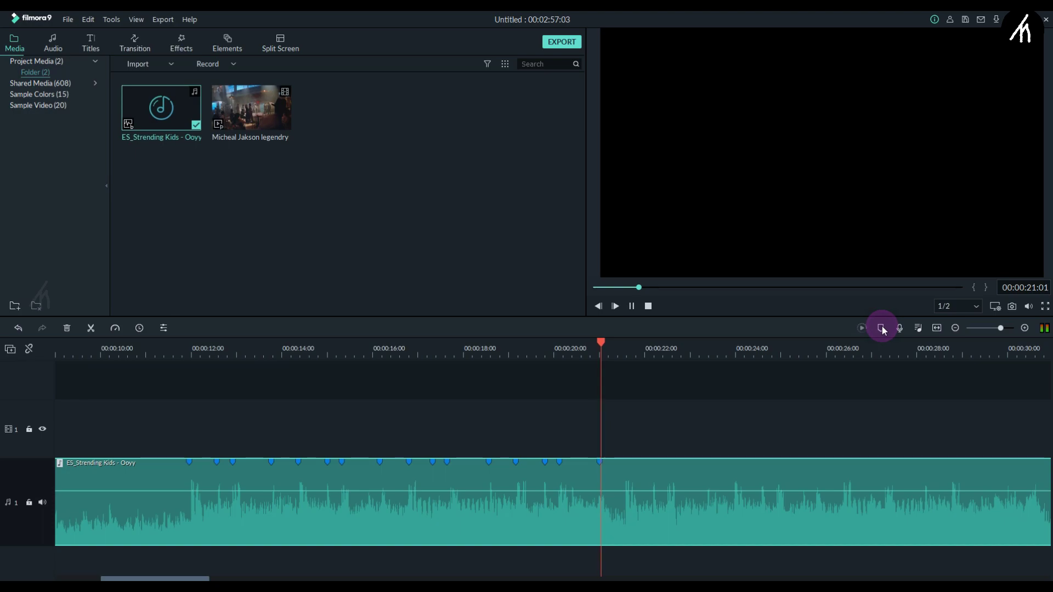
pyautogui.press('space')
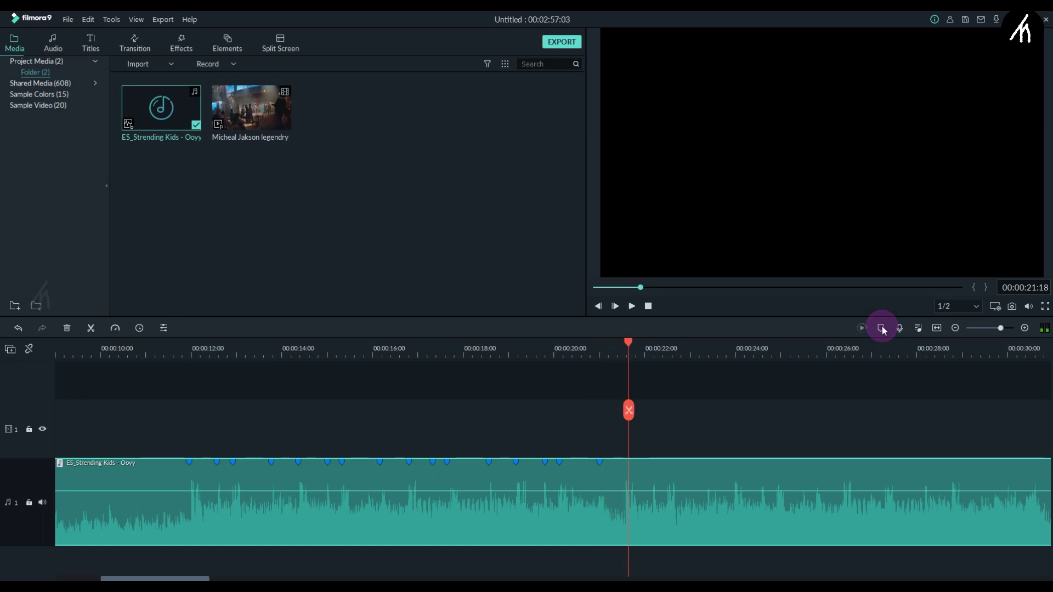
# Step: Zoom the timeline out to show all markers and preview the Micheal Jakson legendry video
pyautogui.click(599, 289)
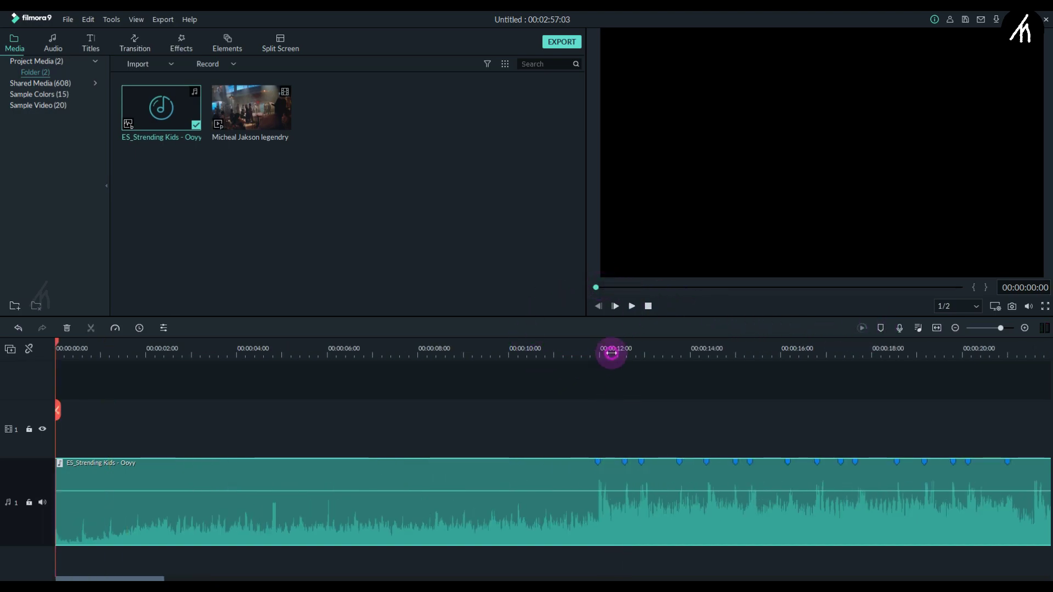
pyautogui.moveTo(611, 354); pyautogui.dragTo(369, 344)
pyautogui.moveTo(341, 416); pyautogui.dragTo(611, 502)
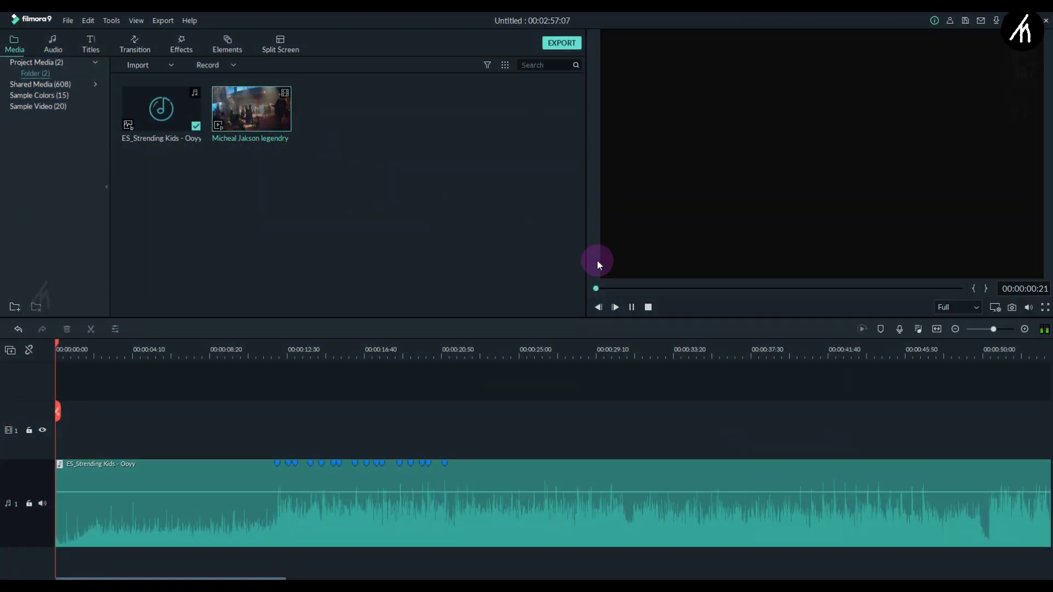
pyautogui.click(749, 289)
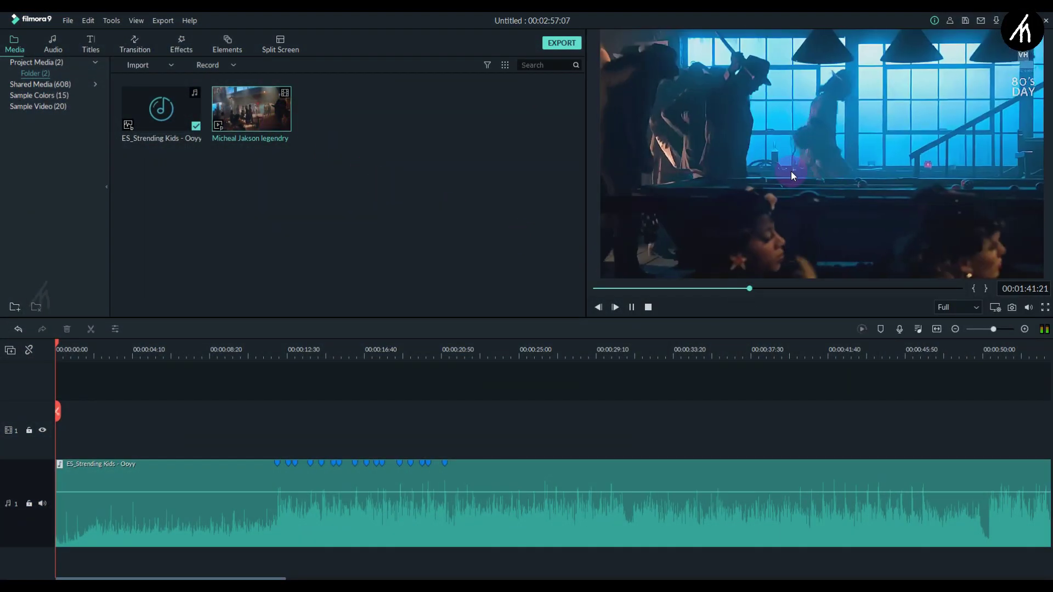
pyautogui.click(367, 219)
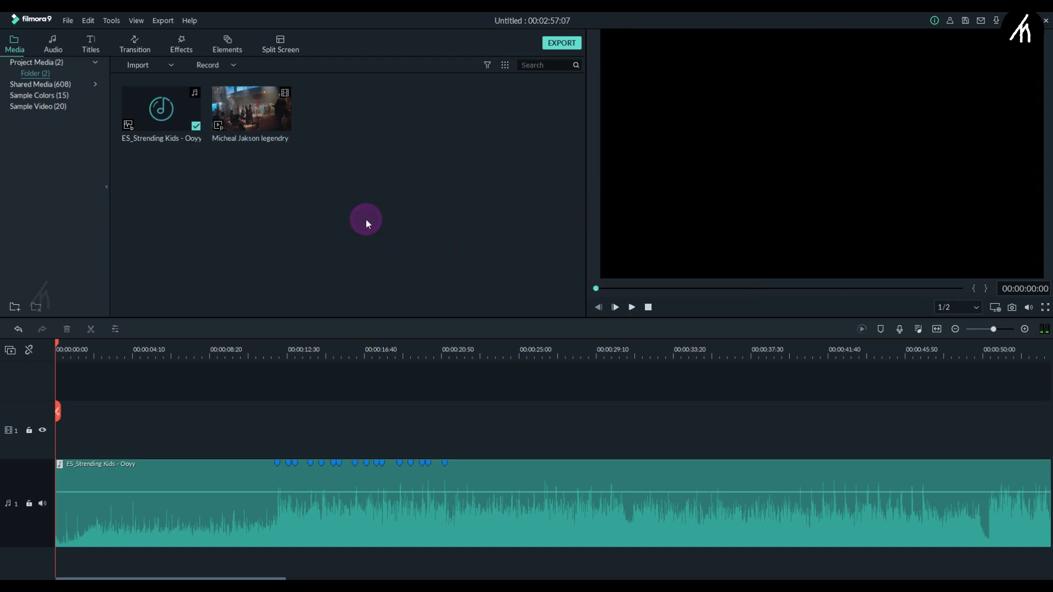
pyautogui.click(265, 113)
# Step: Add the dance video to video track 1 and set the playhead at 00:00:48:10
pyautogui.moveTo(269, 113); pyautogui.dragTo(44, 426)
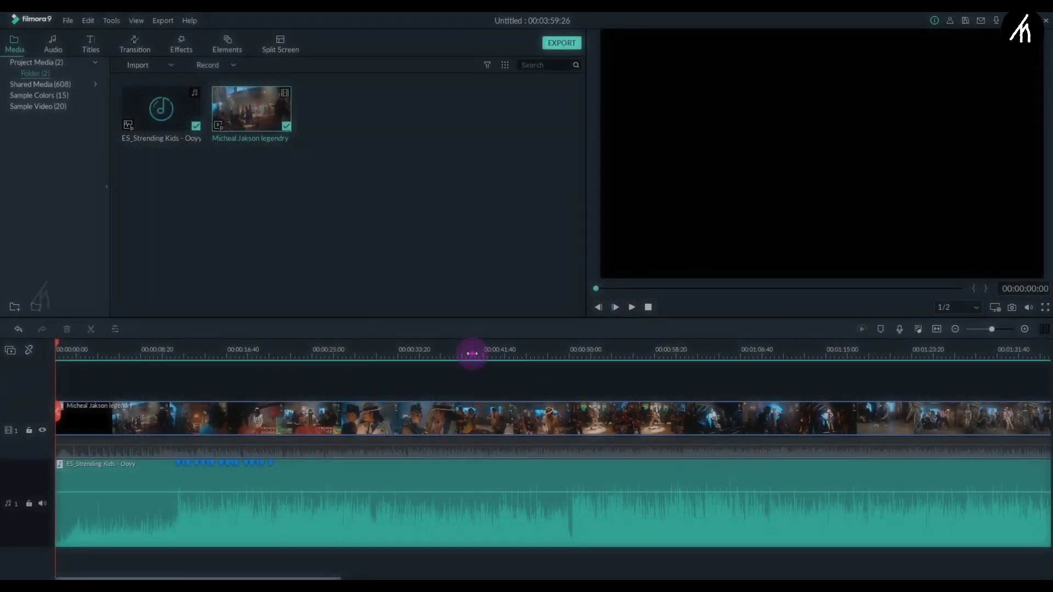
pyautogui.click(499, 354)
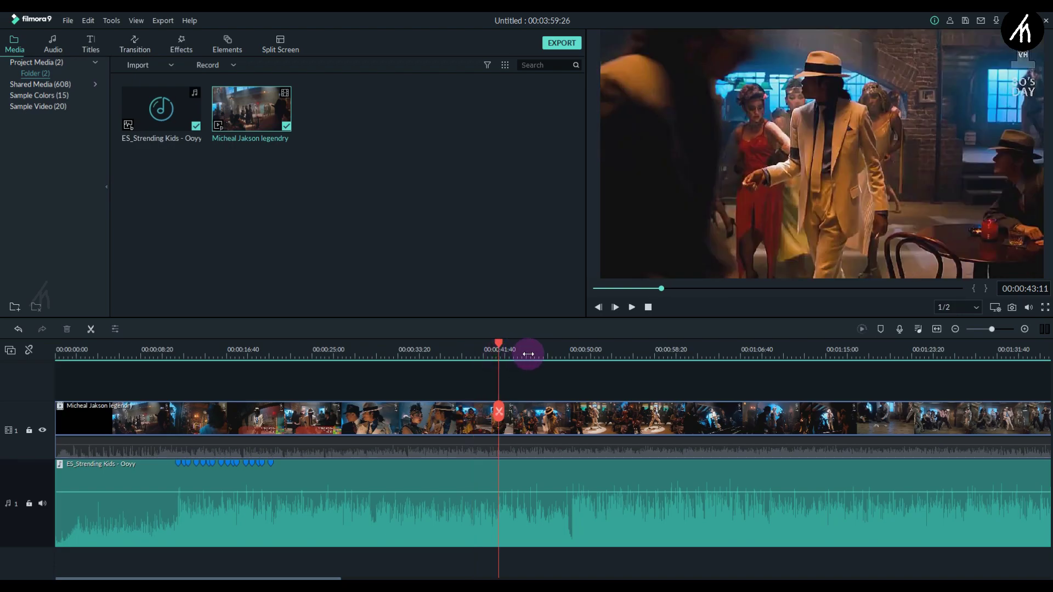
pyautogui.click(580, 358)
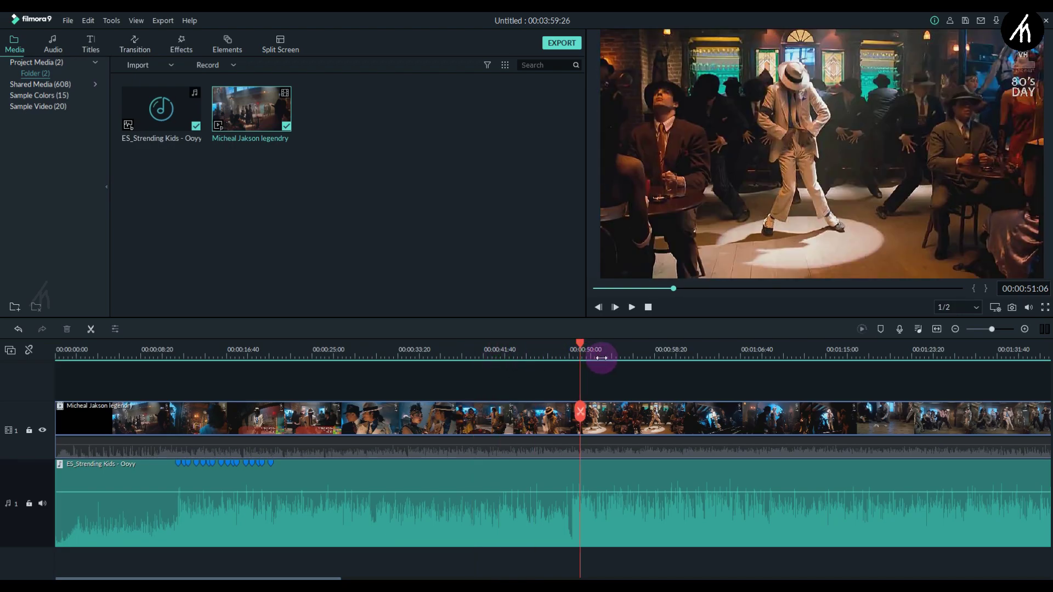
pyautogui.click(565, 357)
pyautogui.click(554, 357)
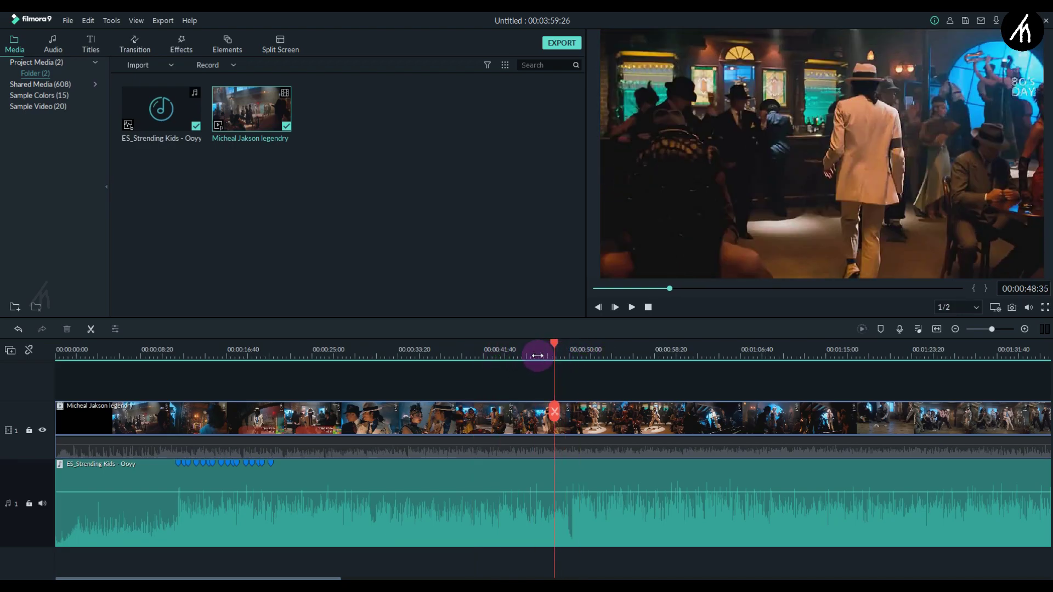
pyautogui.click(550, 357)
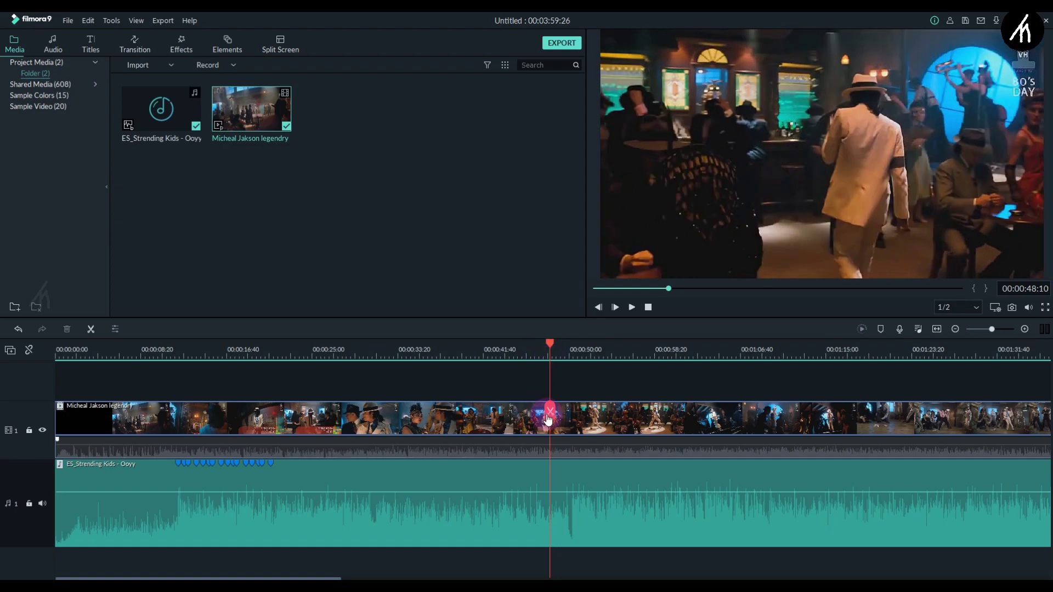
# Step: Split the dance clip at 00:00:48:10, delete the first part, and move the rest to 00:00:08:20
pyautogui.click(571, 426)
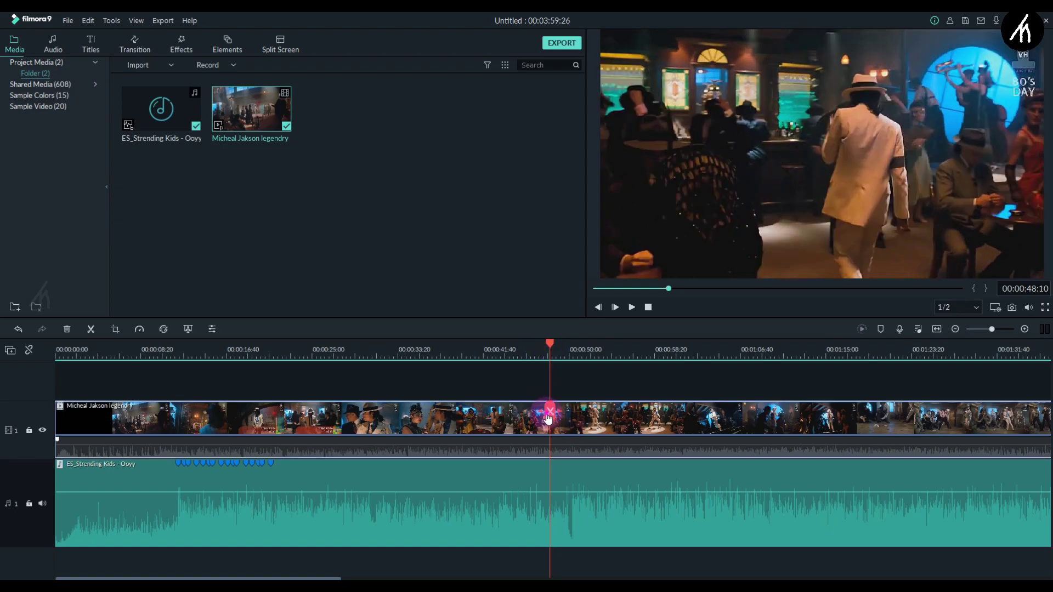
pyautogui.click(549, 415)
pyautogui.press('Delete')
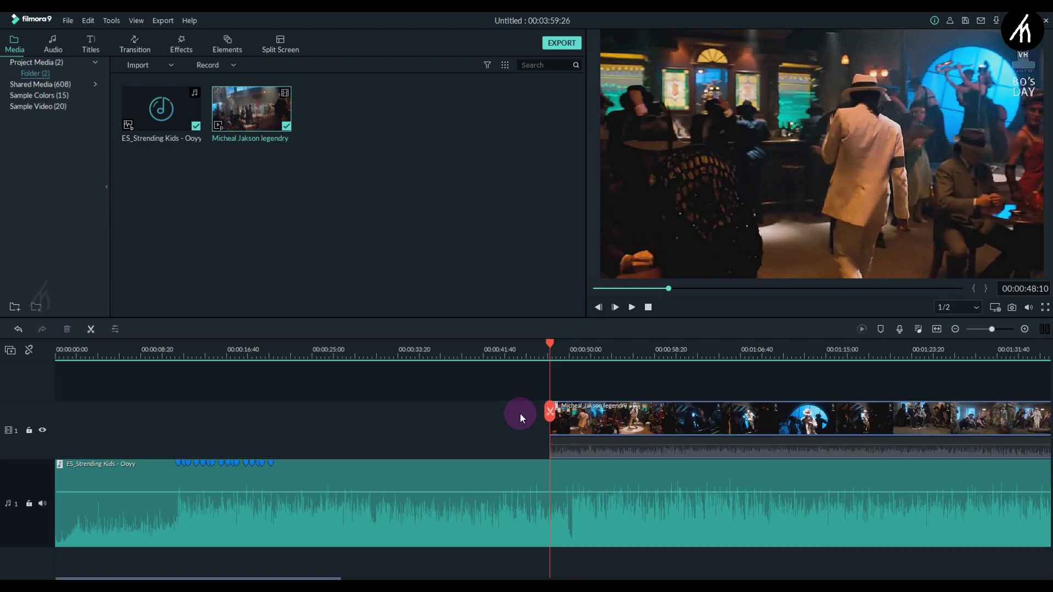
pyautogui.moveTo(602, 425); pyautogui.dragTo(187, 456)
pyautogui.rightClick(168, 422)
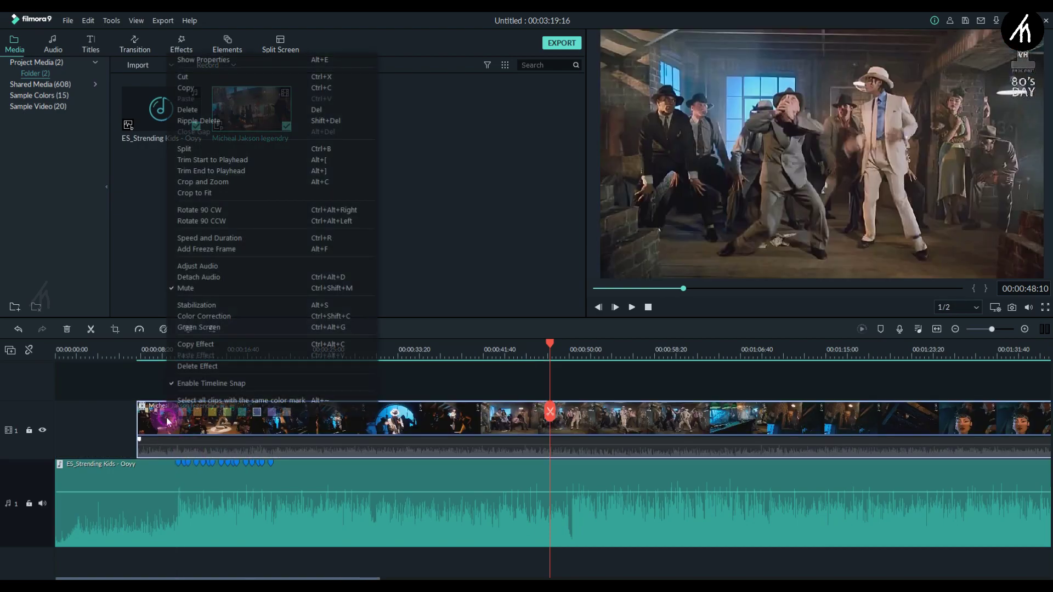
pyautogui.click(154, 427)
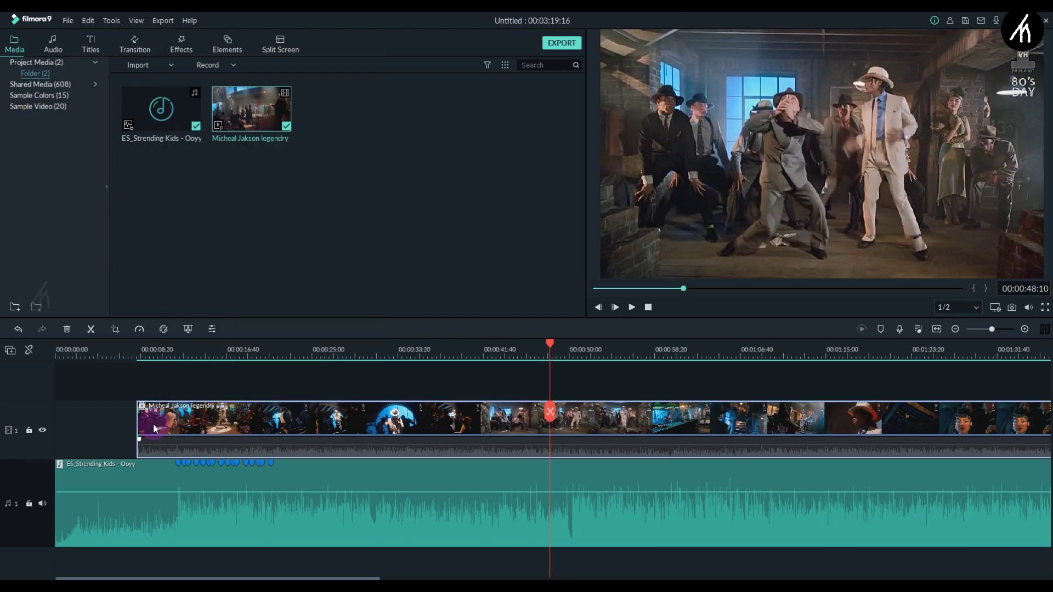
pyautogui.rightClick(156, 425)
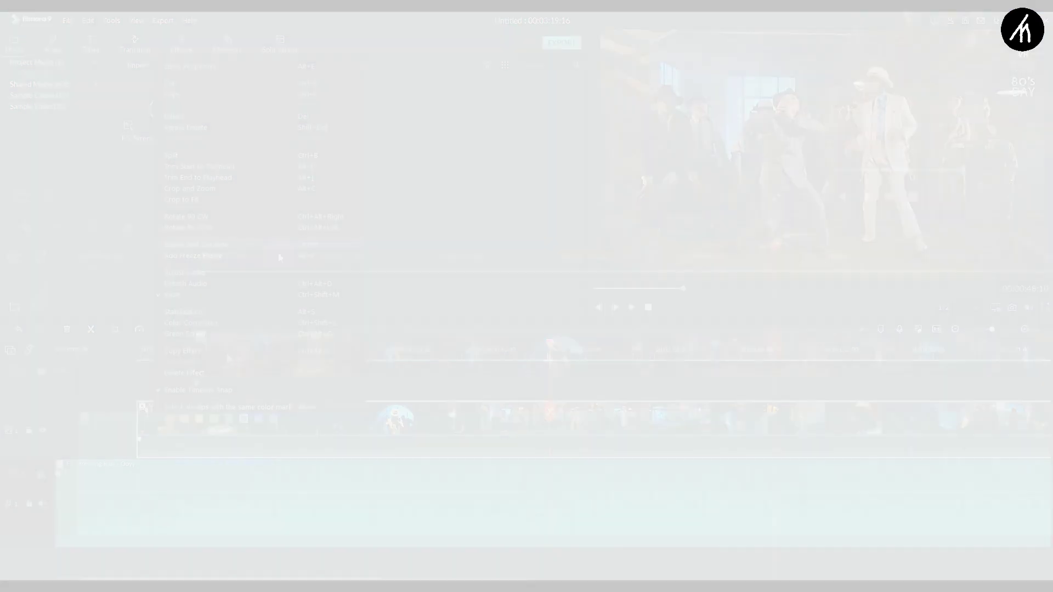
pyautogui.click(167, 414)
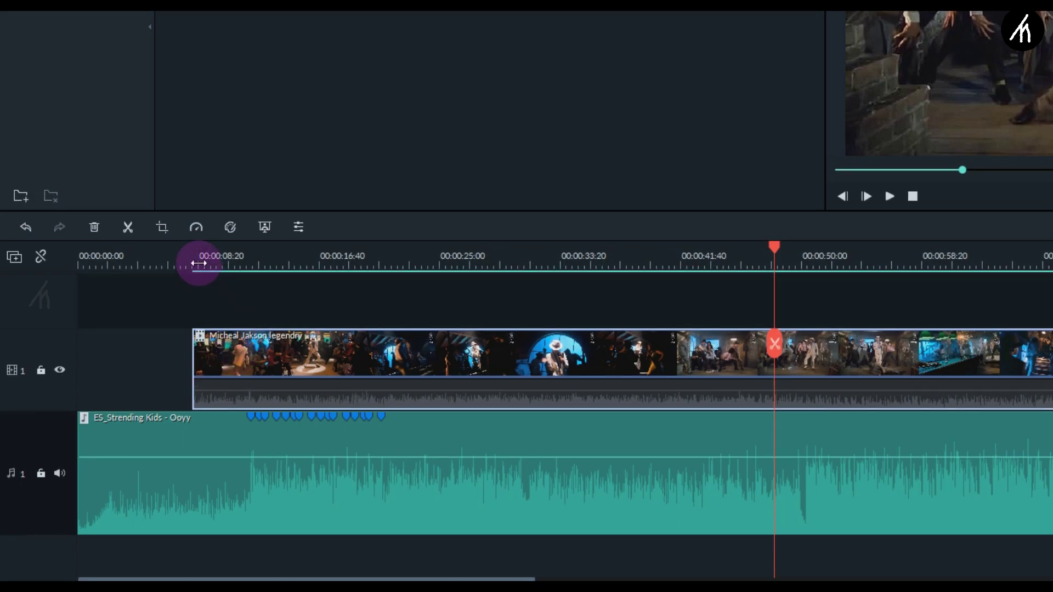
# Step: Give the dance clip a custom speed of 0.70, stretching it to 00:05:42:03
pyautogui.click(199, 228)
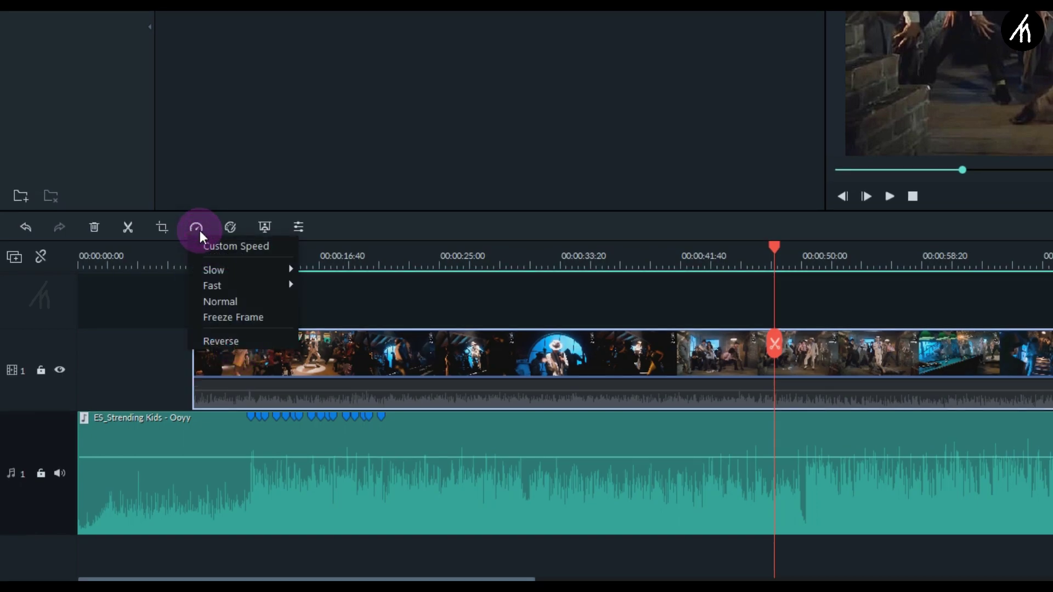
pyautogui.click(221, 248)
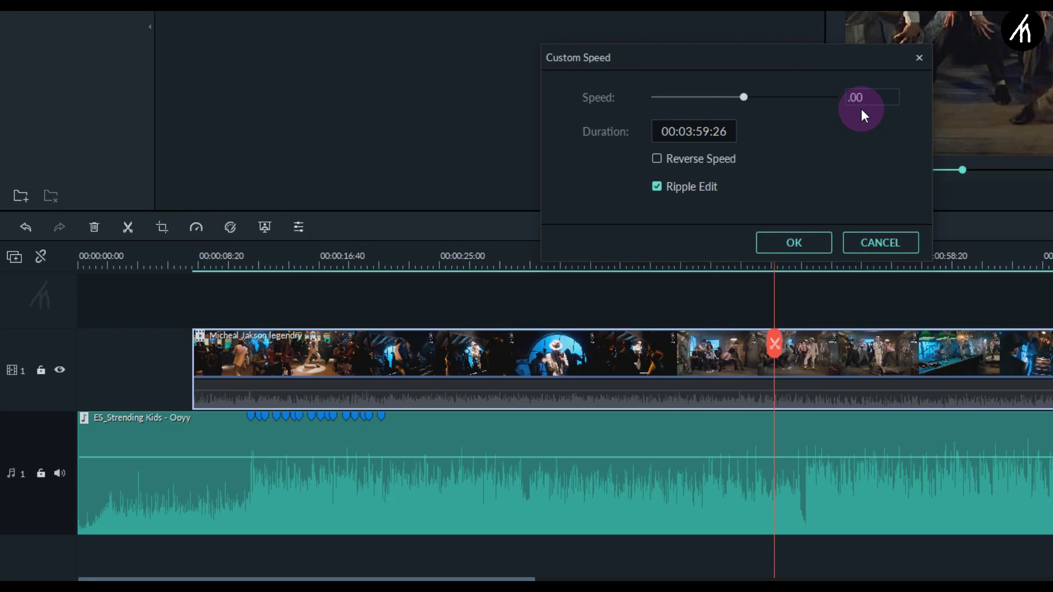
pyautogui.press('BackSpace')
pyautogui.write('7')
pyautogui.click(790, 242)
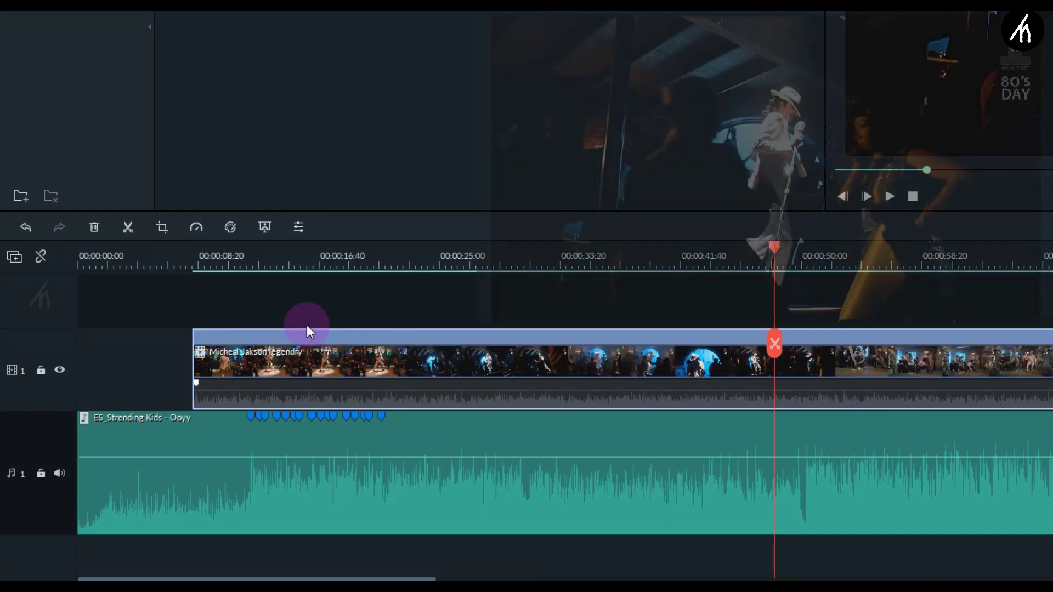
pyautogui.click(207, 256)
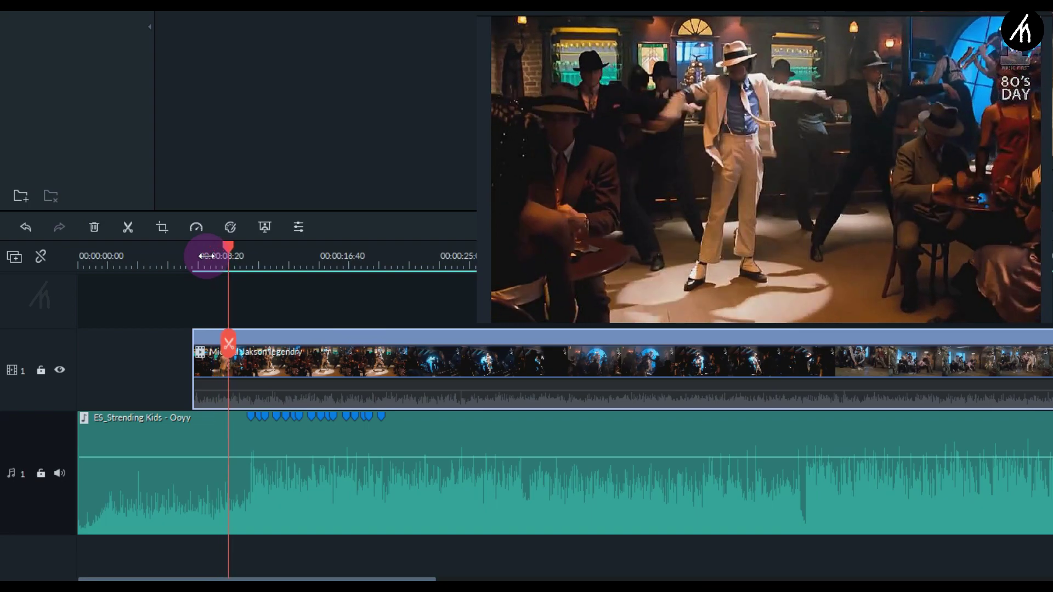
# Step: Split the slowed clip, align its second part to the first beat marker, and close the gap
pyautogui.moveTo(200, 264); pyautogui.dragTo(170, 262)
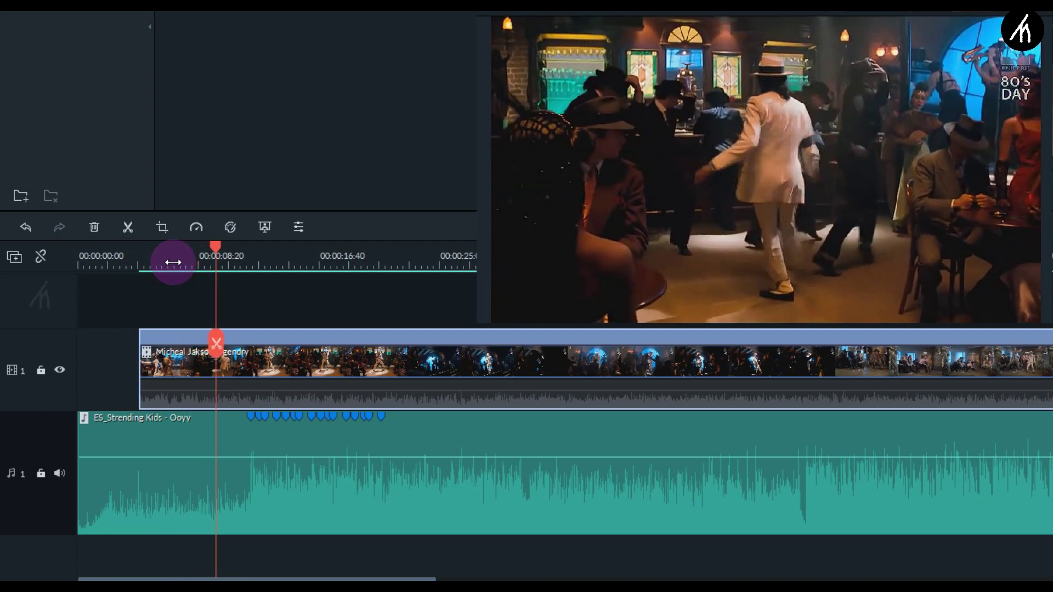
pyautogui.click(201, 262)
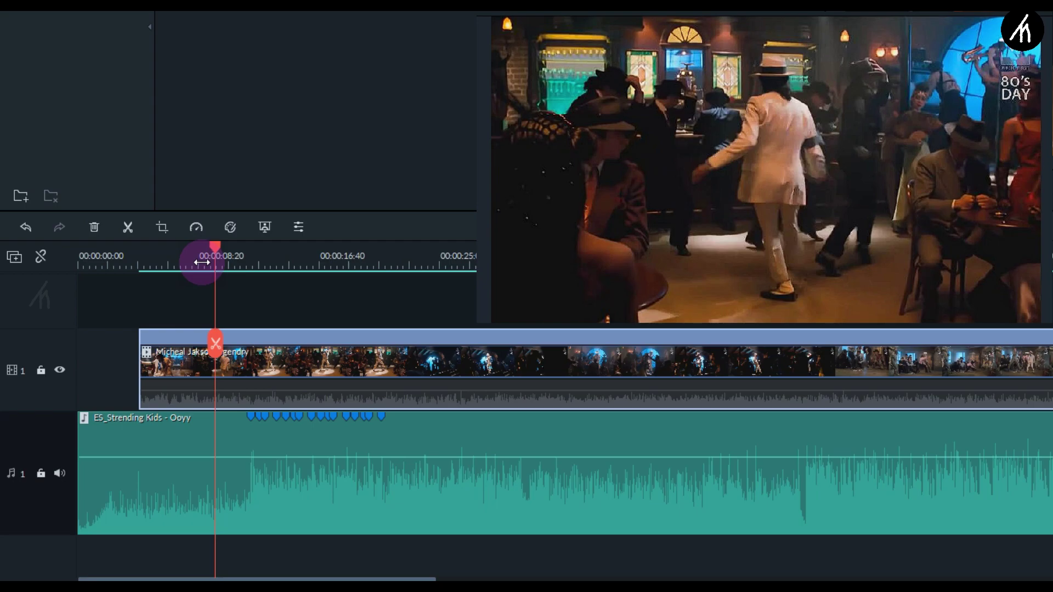
pyautogui.click(215, 351)
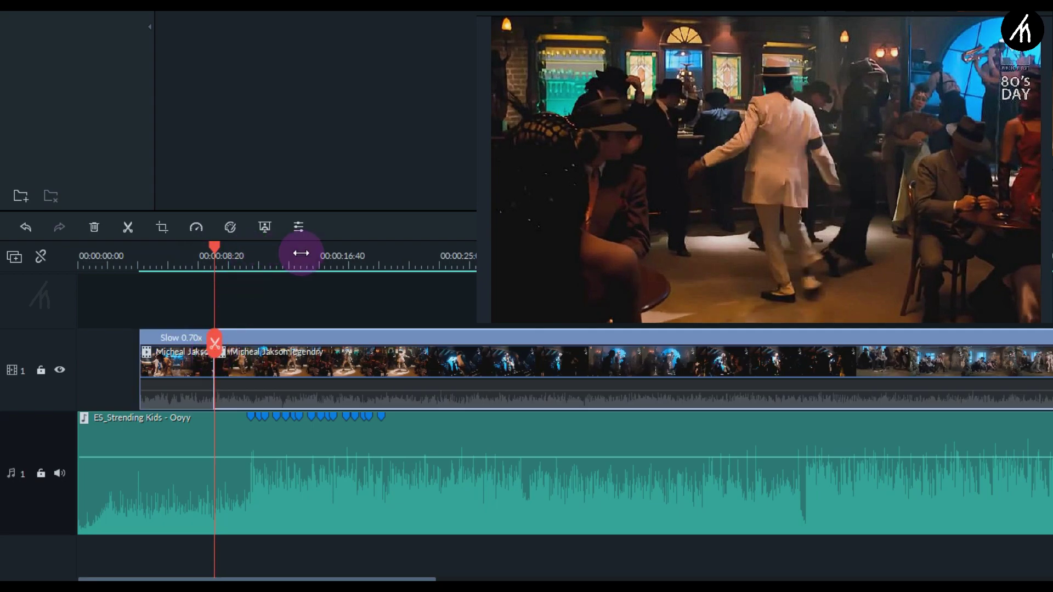
pyautogui.scroll(2, 301, 253)
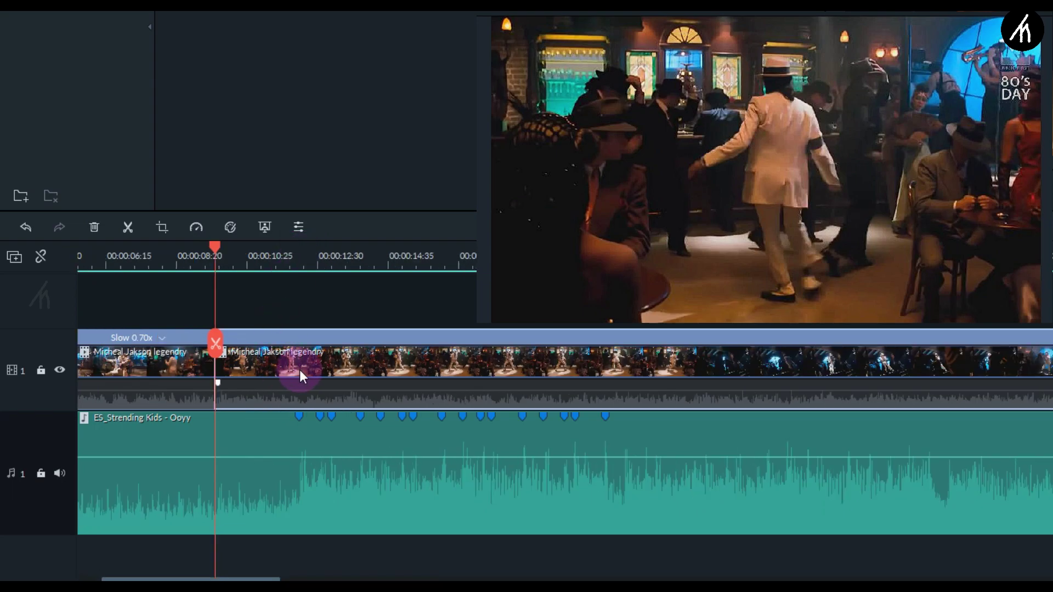
pyautogui.moveTo(299, 369)
pyautogui.mouseDown()
pyautogui.moveTo(379, 371)
pyautogui.moveTo(308, 371)
pyautogui.mouseUp()
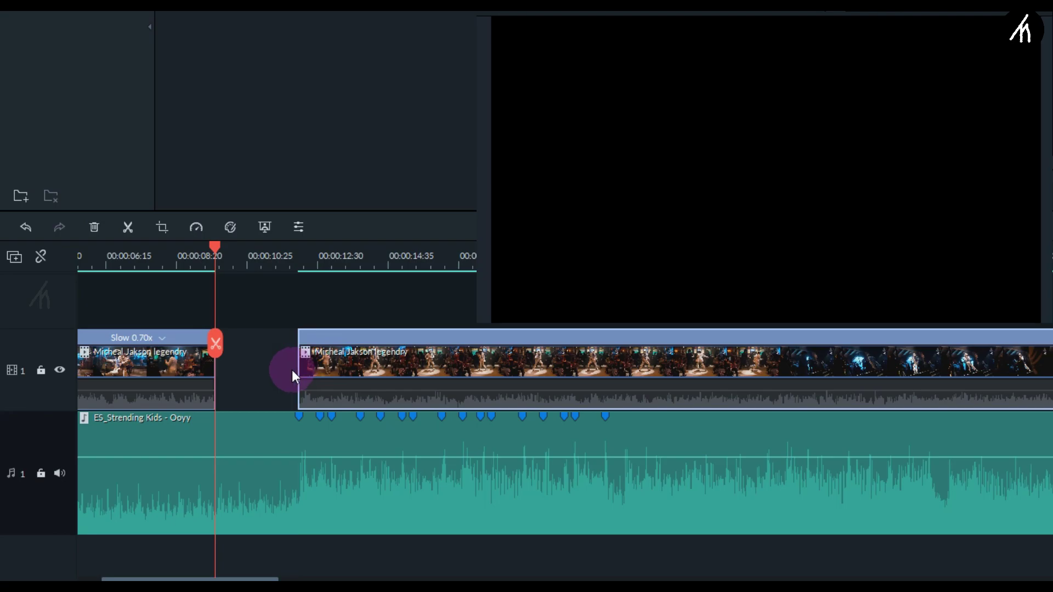
pyautogui.moveTo(149, 363); pyautogui.dragTo(241, 358)
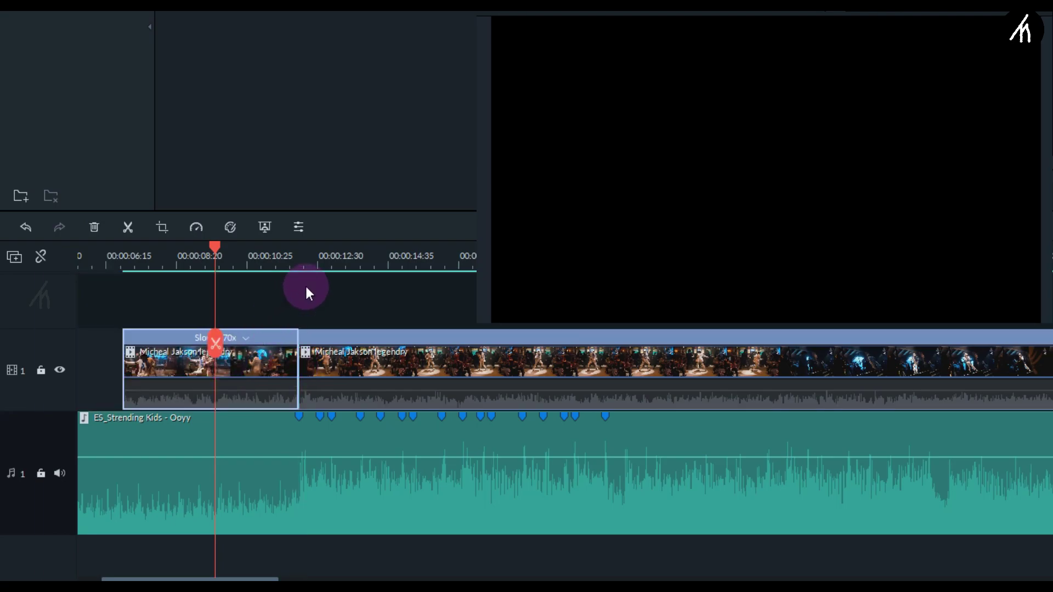
pyautogui.click(325, 360)
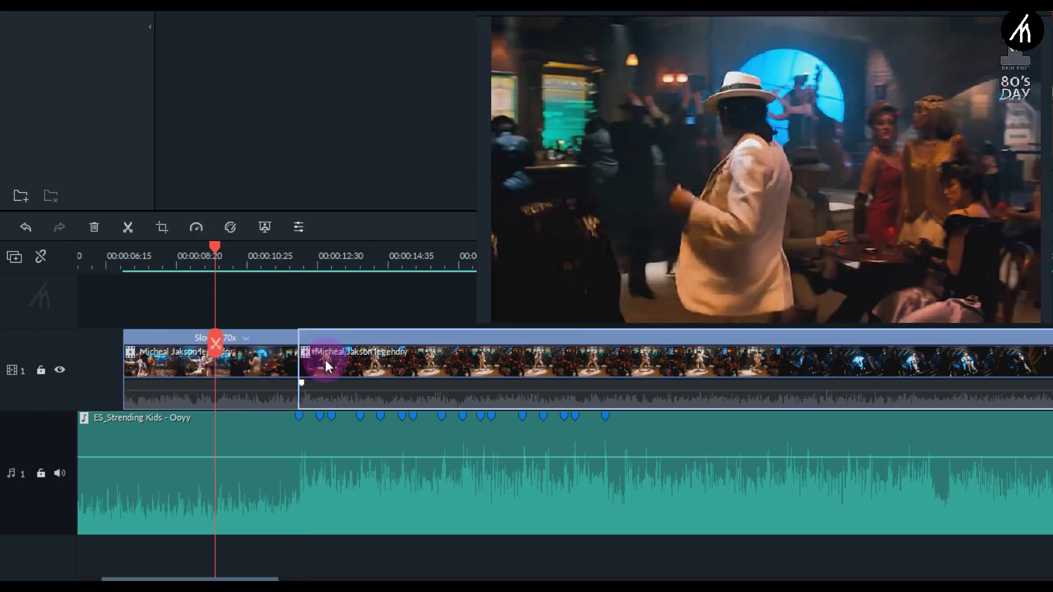
pyautogui.click(300, 417)
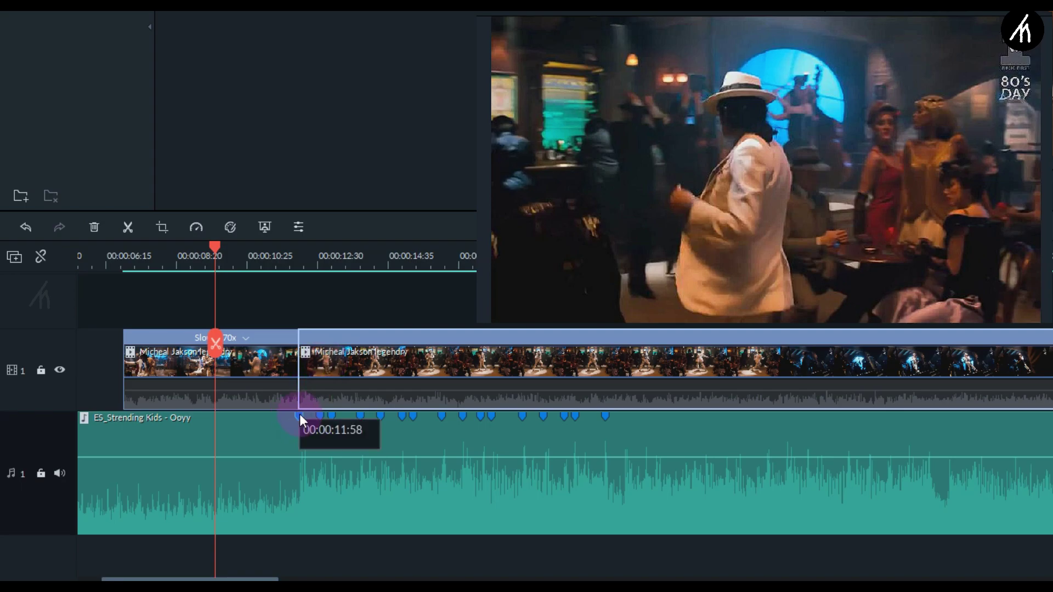
pyautogui.click(196, 230)
pyautogui.moveTo(253, 289)
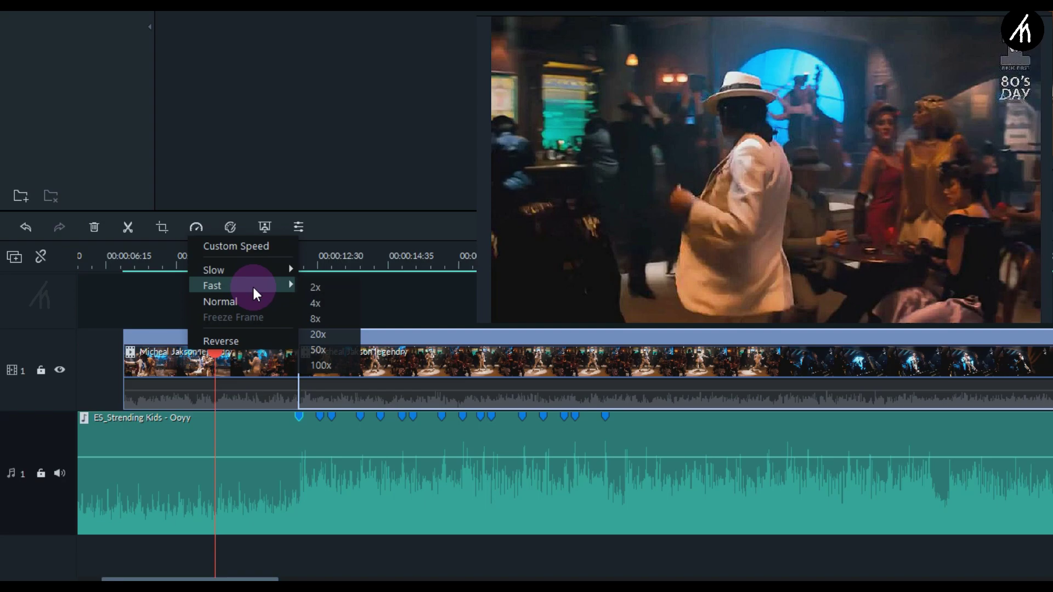
pyautogui.click(317, 287)
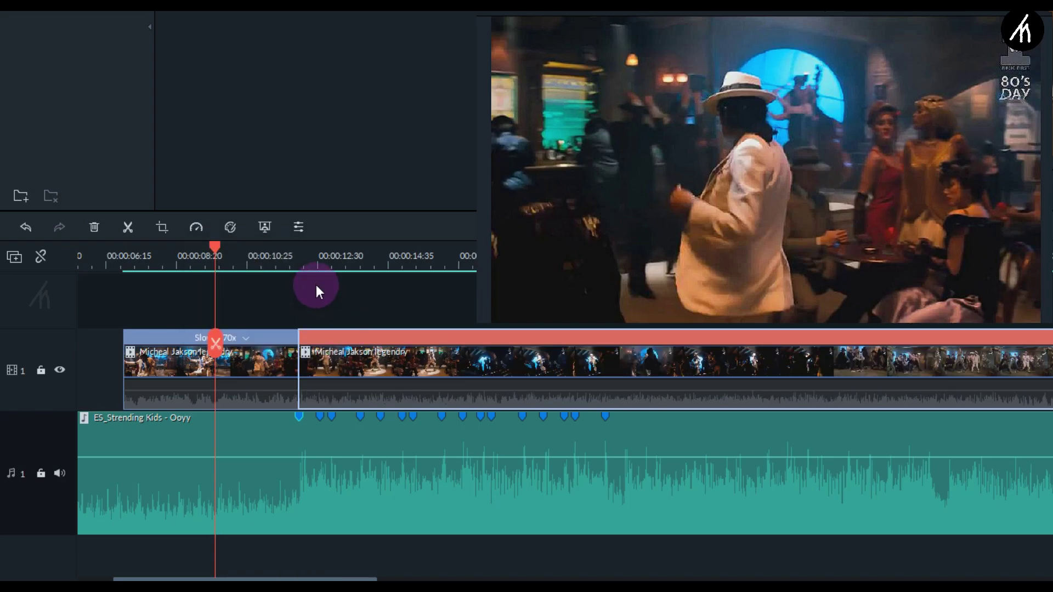
pyautogui.click(228, 266)
pyautogui.press('space')
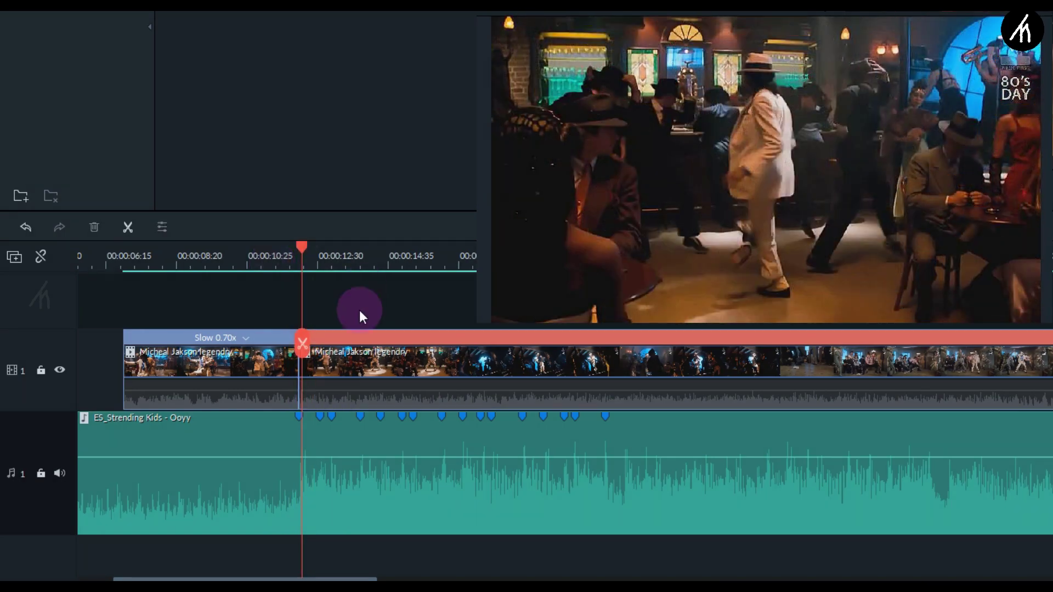
# Step: Cut the fast clip just after the first beat marker and slow the remainder back to 0.70x
pyautogui.click(351, 360)
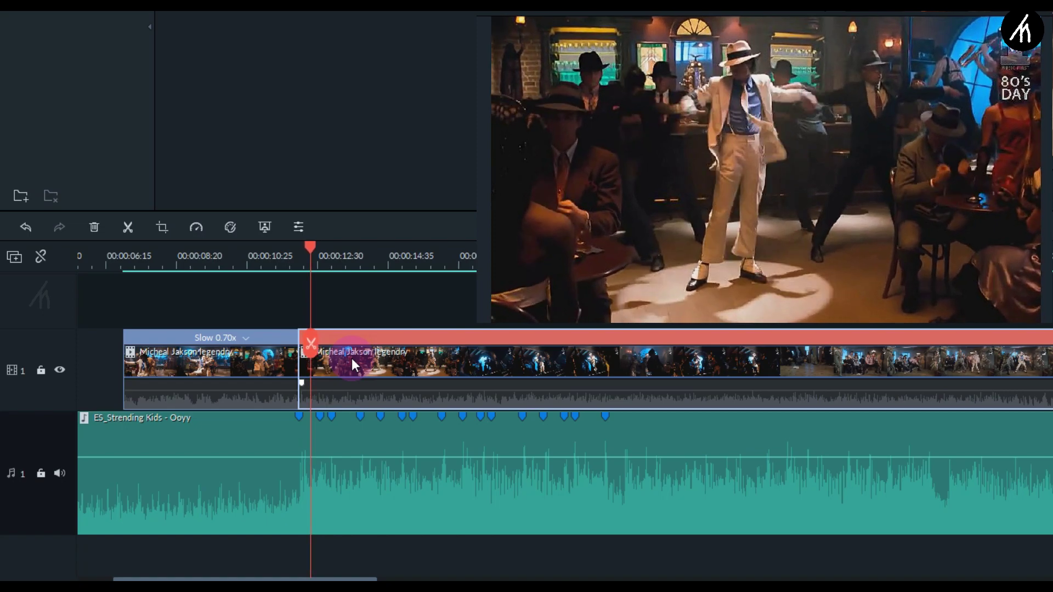
pyautogui.click(311, 341)
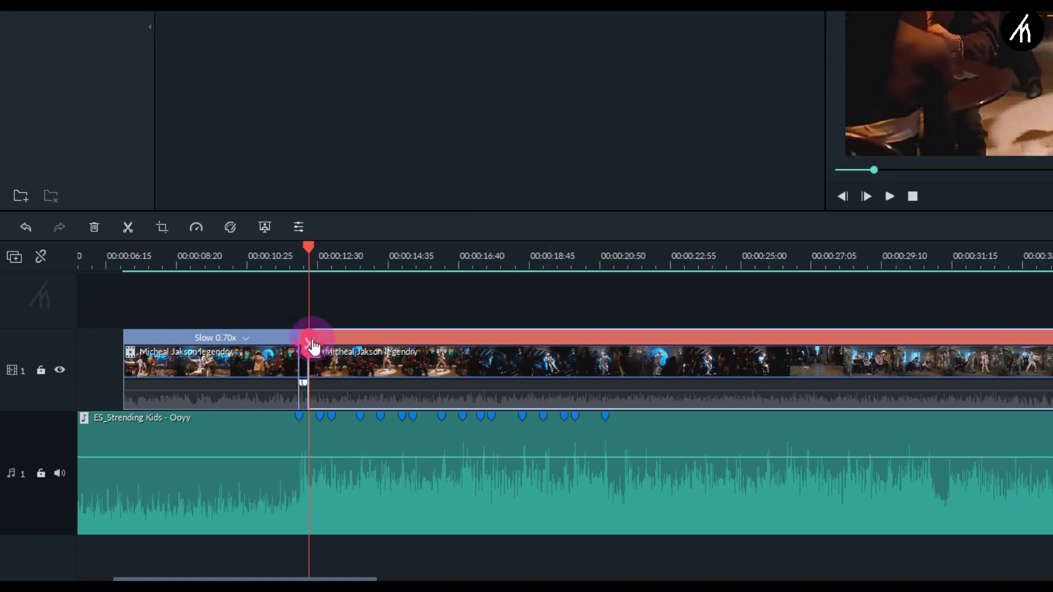
pyautogui.click(194, 226)
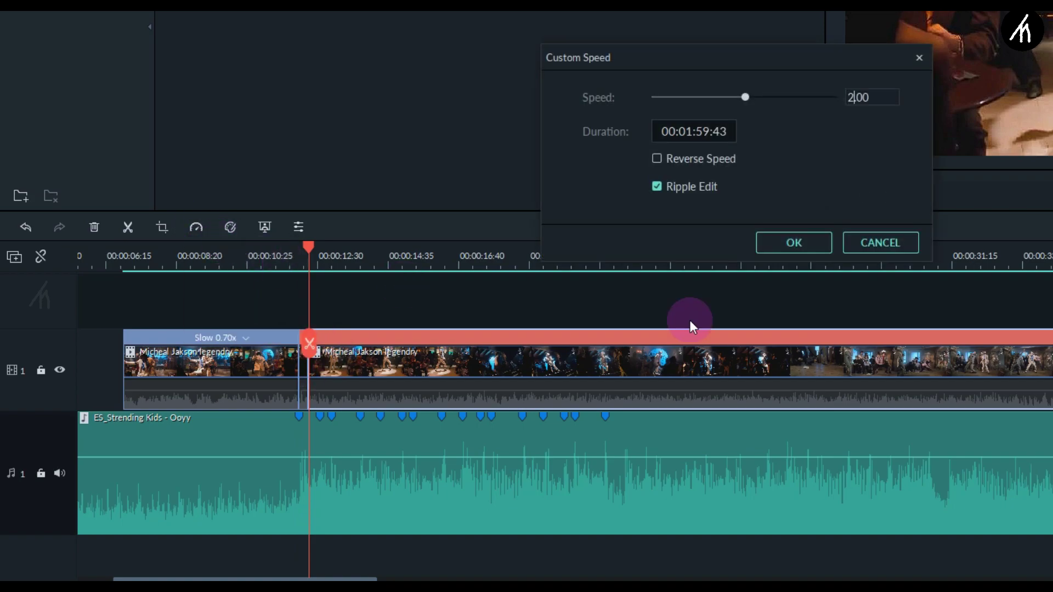
pyautogui.write('0.35')
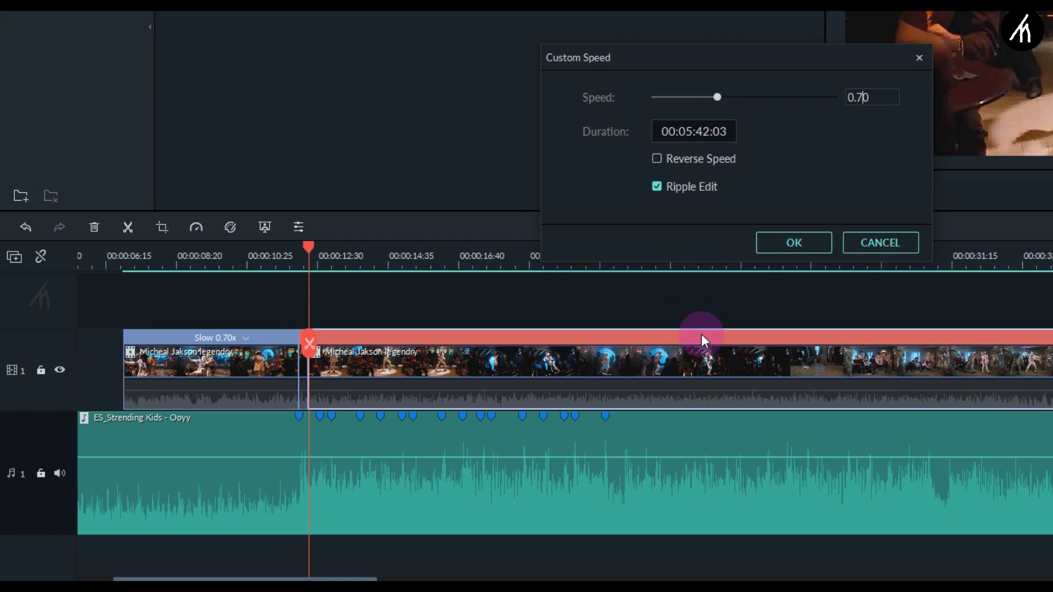
pyautogui.press('Return')
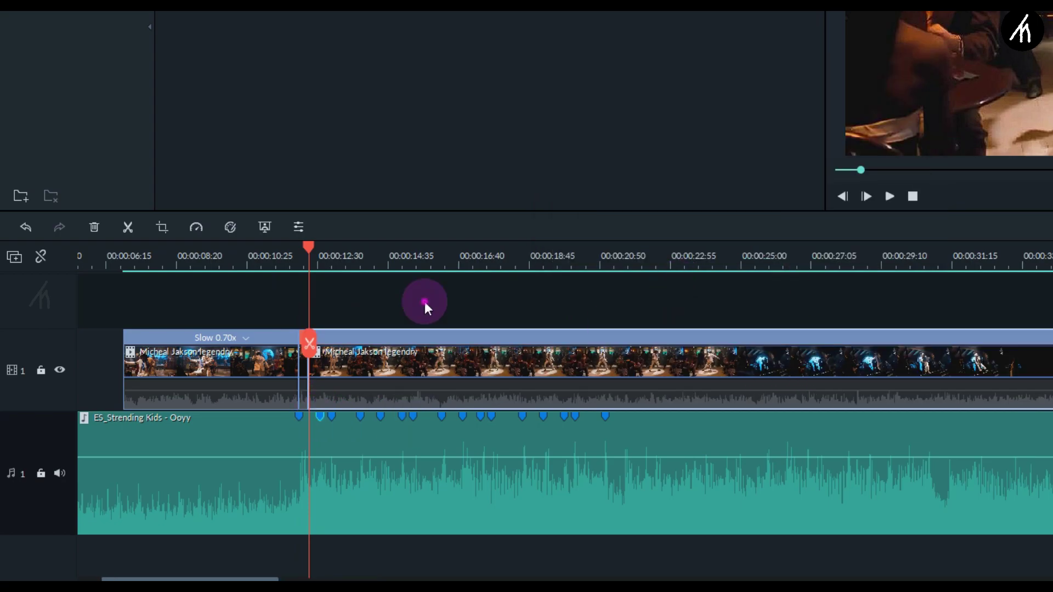
pyautogui.click(424, 302)
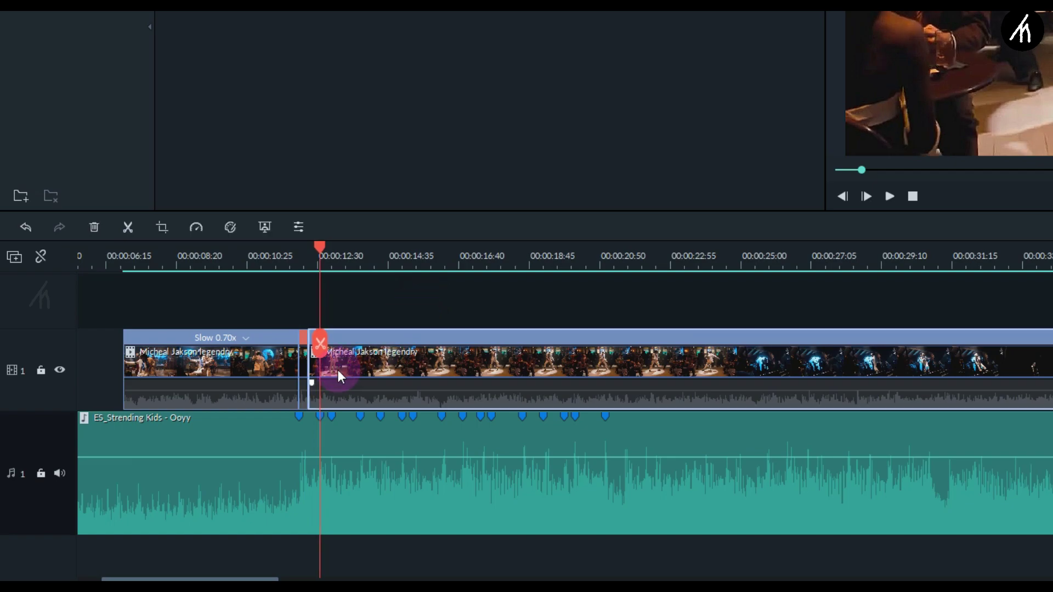
# Step: Split the clip at the second beat marker and make the piece after it play fast
pyautogui.click(321, 344)
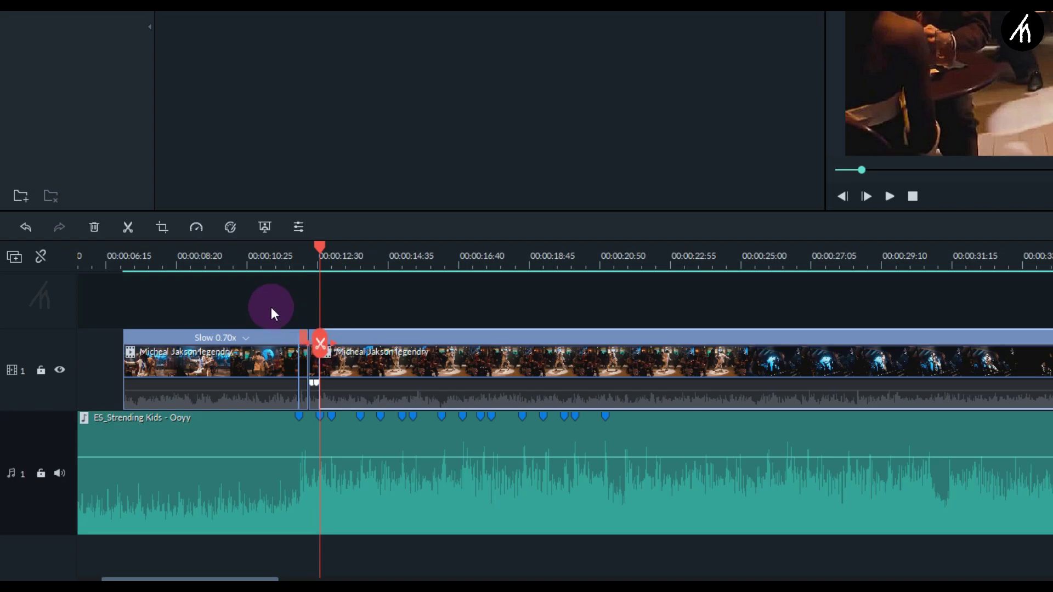
pyautogui.click(198, 227)
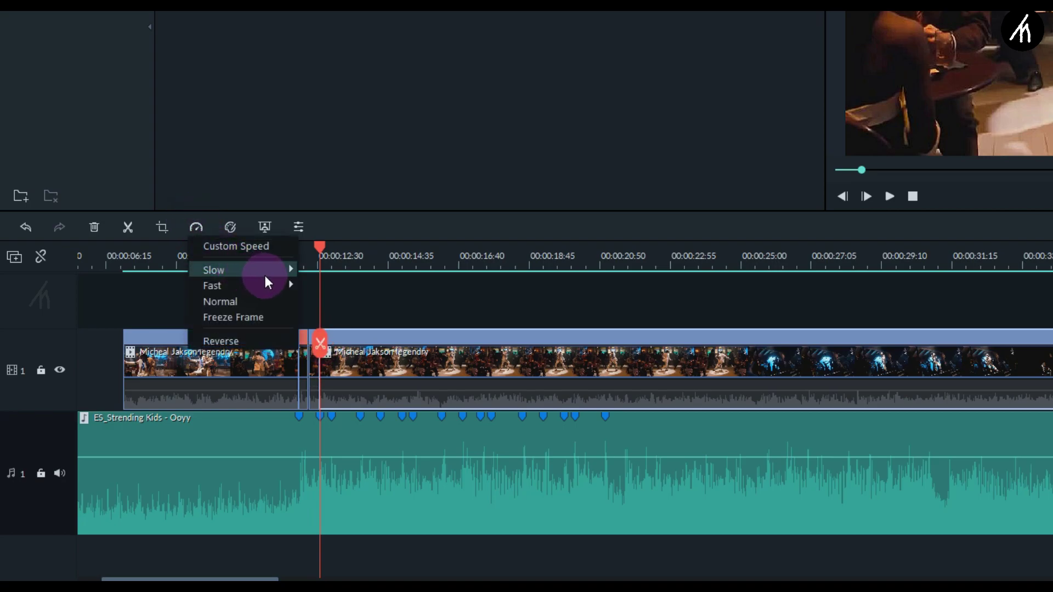
pyautogui.click(305, 281)
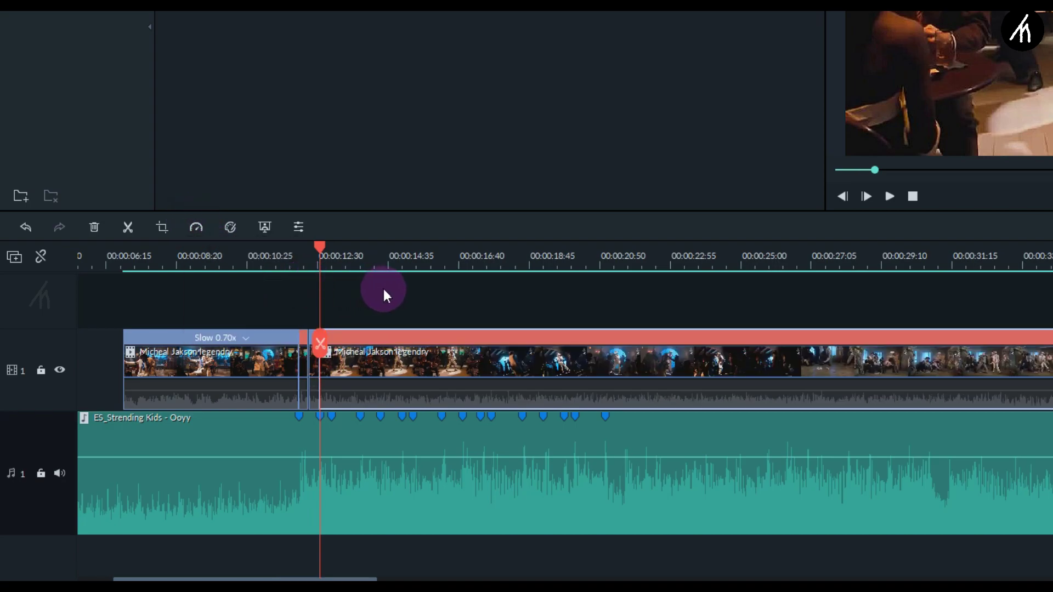
# Step: Select the following clip and bring up its Custom Speed settings
pyautogui.click(357, 351)
pyautogui.click(197, 227)
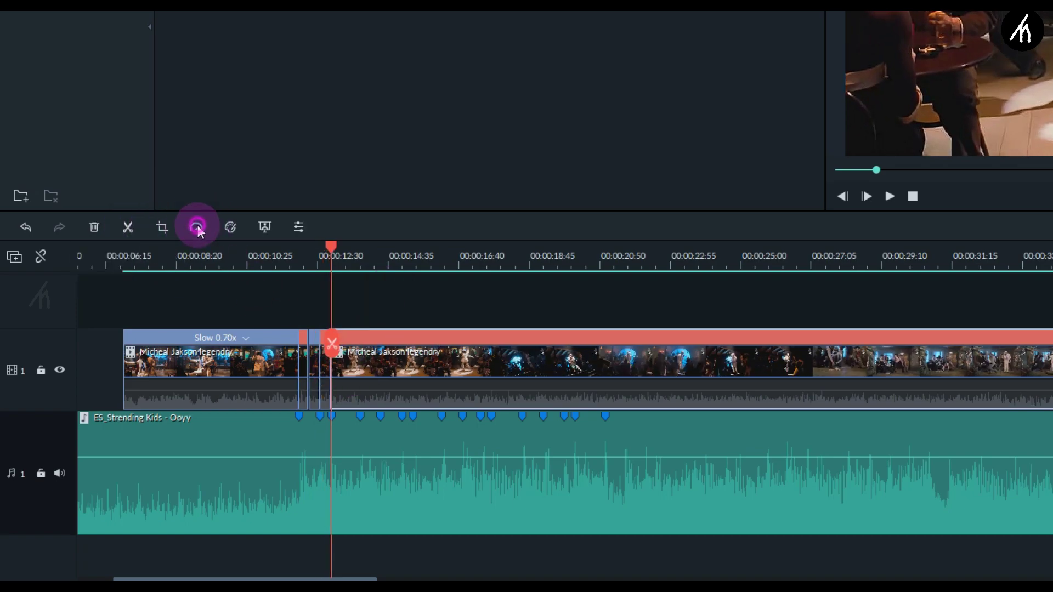
pyautogui.click(235, 246)
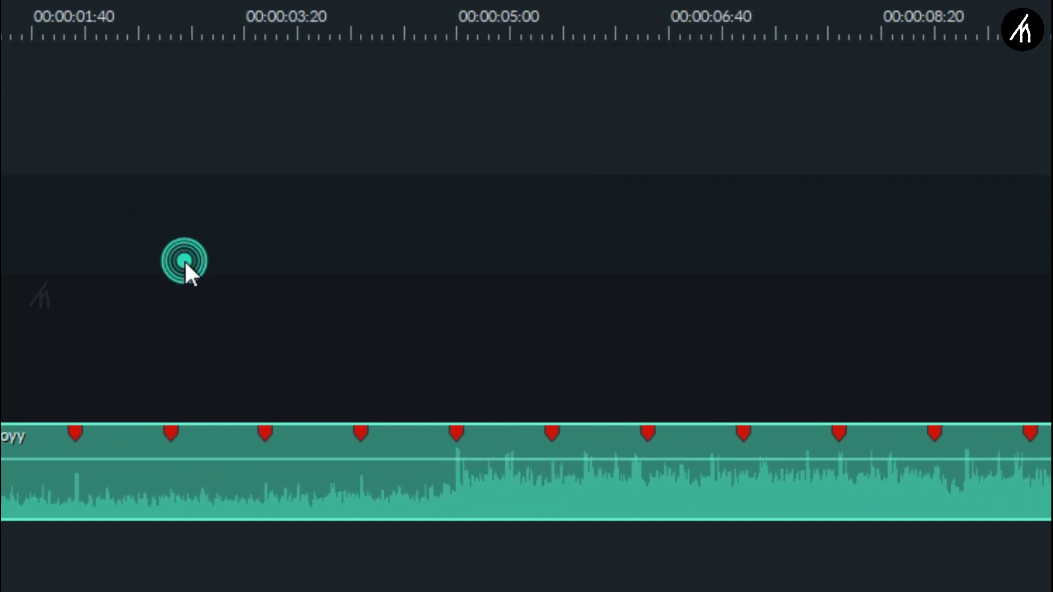
pyautogui.moveTo(248, 373); pyautogui.dragTo(1011, 541)
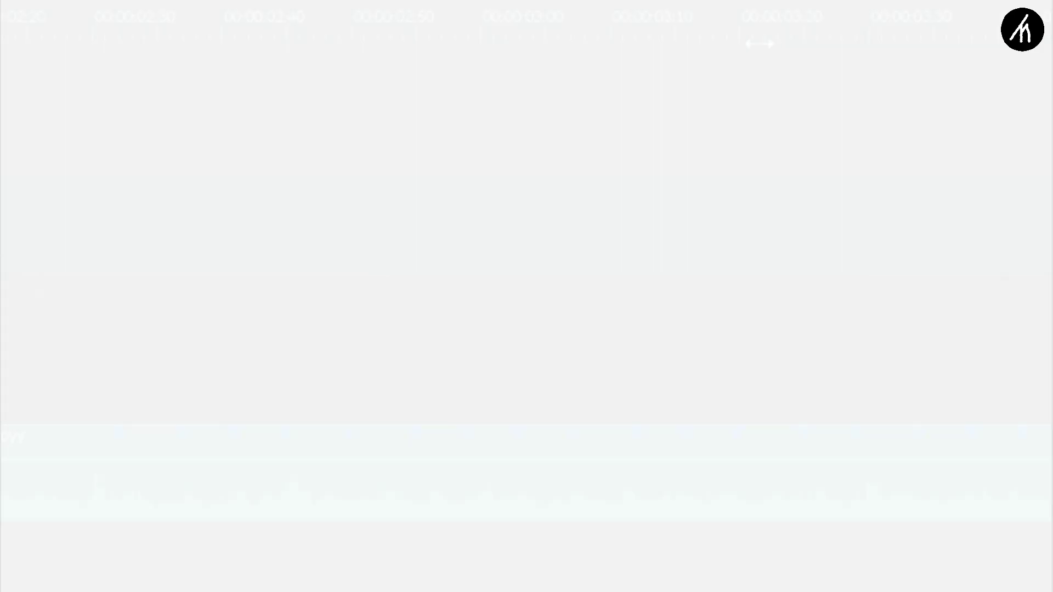
pyautogui.moveTo(759, 43); pyautogui.dragTo(425, 74)
pyautogui.moveTo(24, 360); pyautogui.dragTo(860, 388)
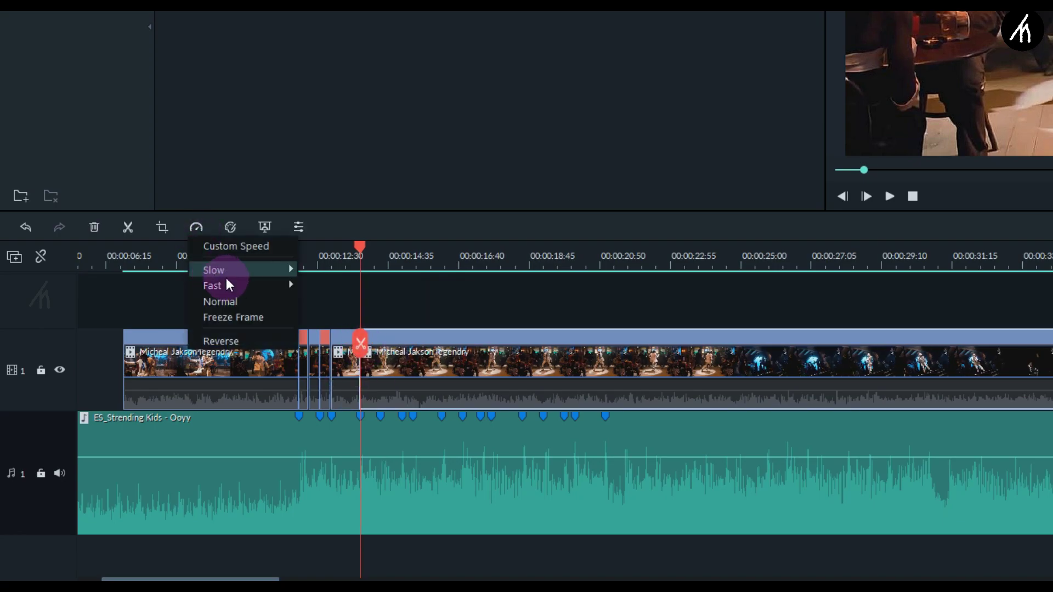
pyautogui.click(329, 280)
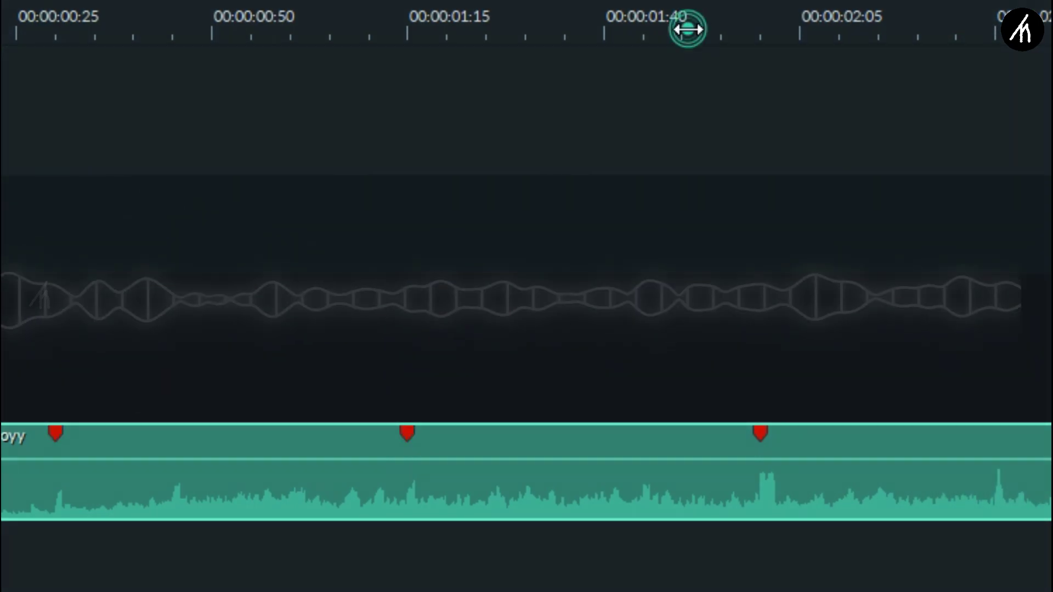
pyautogui.moveTo(686, 28); pyautogui.dragTo(44, 36)
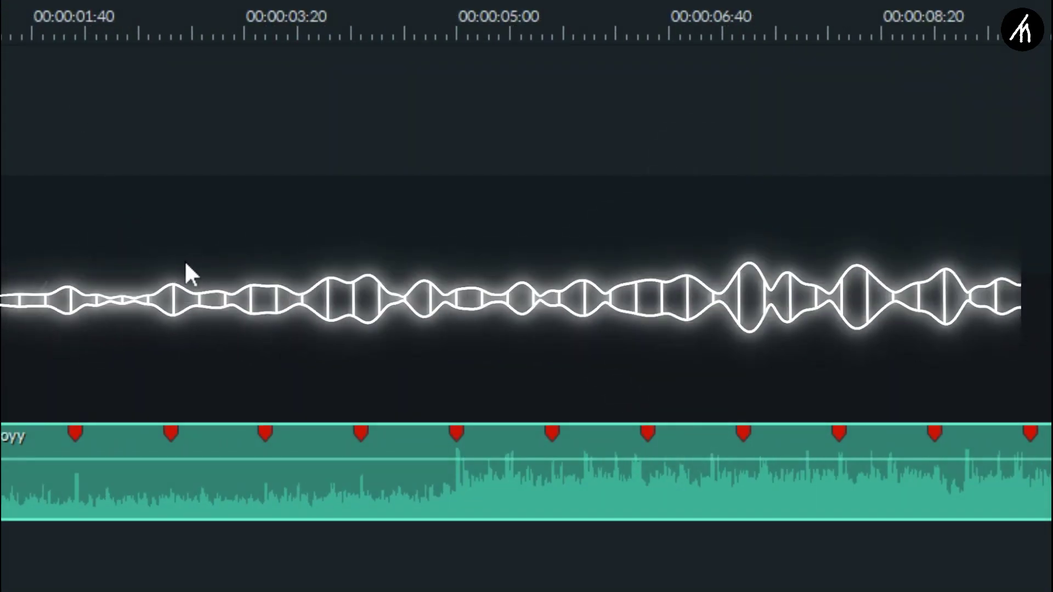
pyautogui.click(184, 258)
pyautogui.click(248, 374)
pyautogui.moveTo(248, 374); pyautogui.dragTo(712, 542)
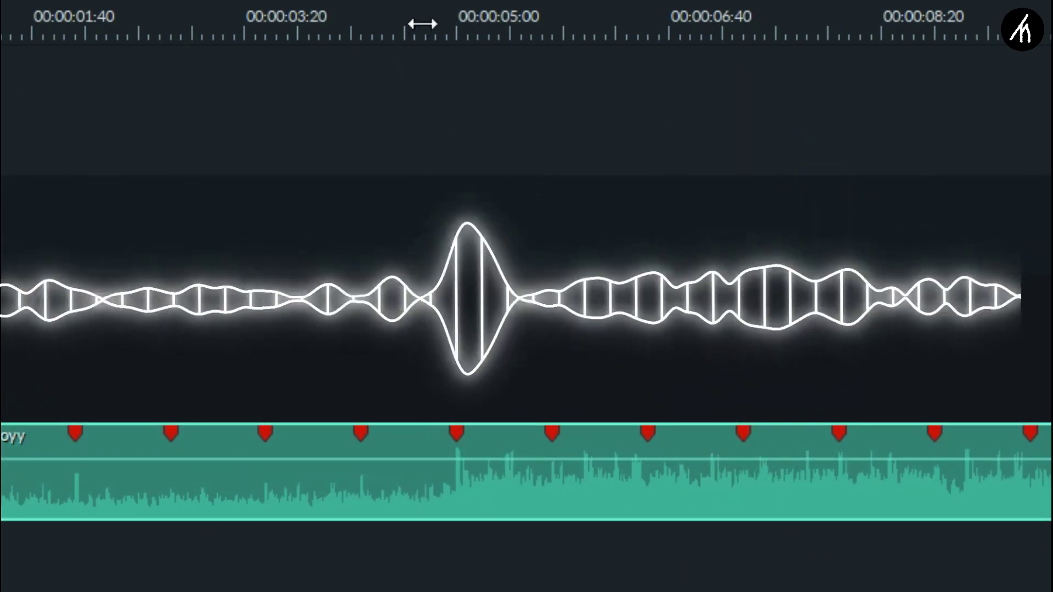
pyautogui.moveTo(422, 24); pyautogui.dragTo(103, 75)
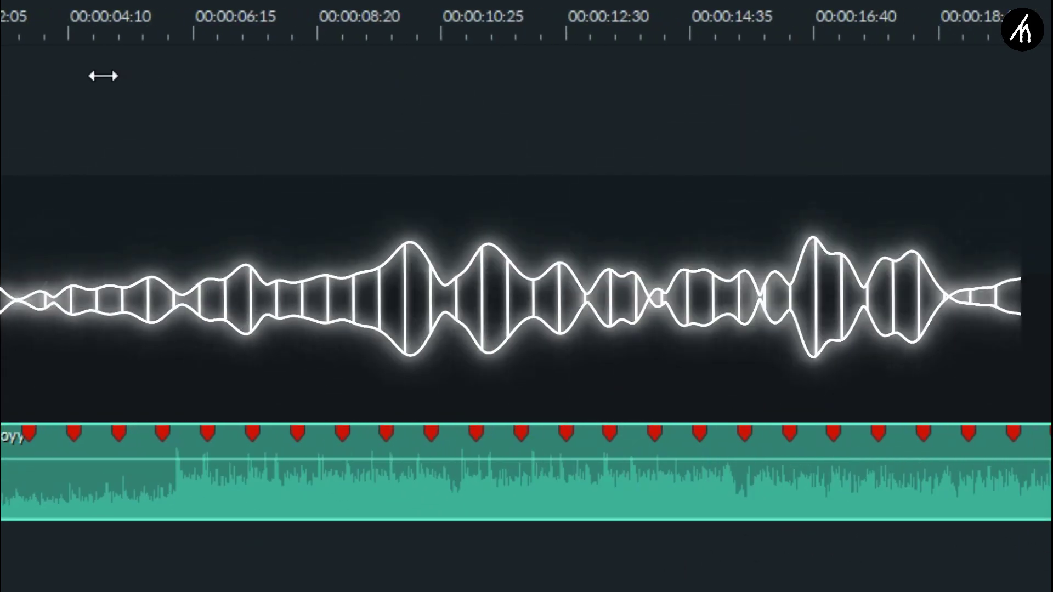
pyautogui.click(128, 228)
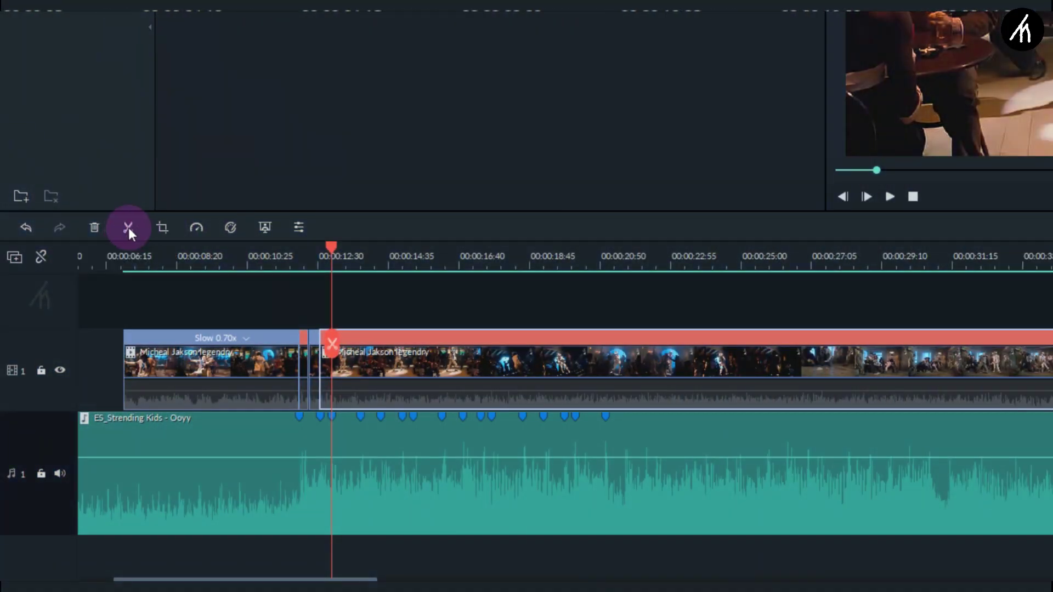
# Step: Set the section after the second fast burst to a custom speed of 0.70x
pyautogui.click(197, 227)
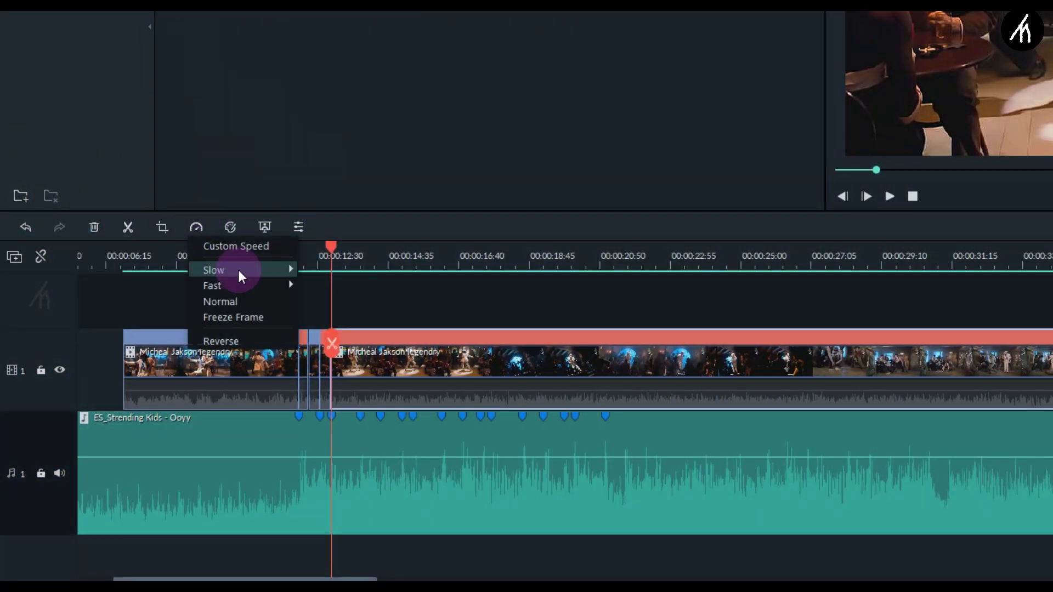
pyautogui.click(285, 244)
pyautogui.write('0.70')
pyautogui.click(820, 242)
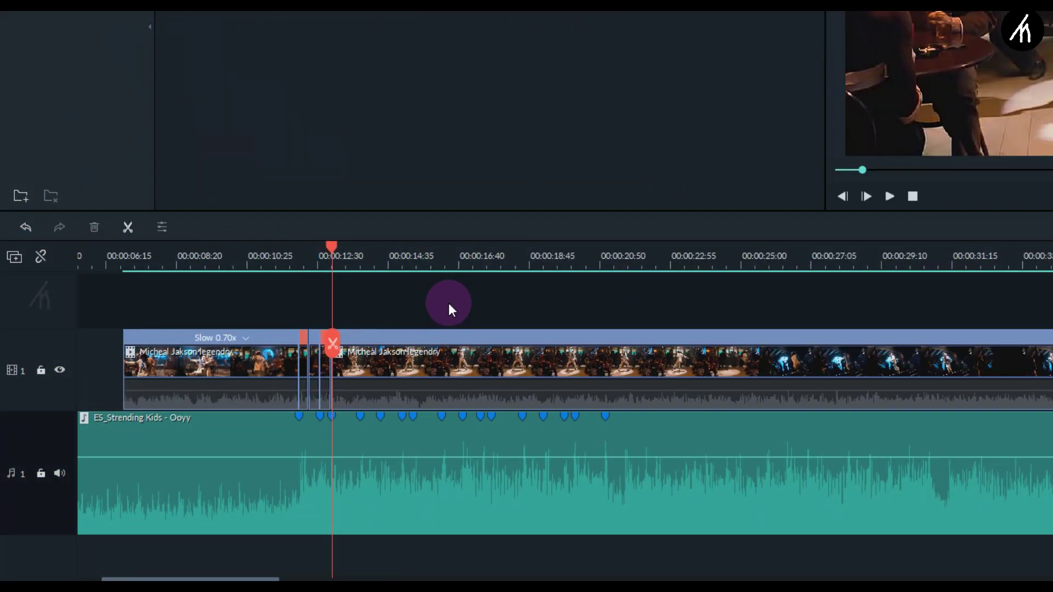
pyautogui.click(360, 343)
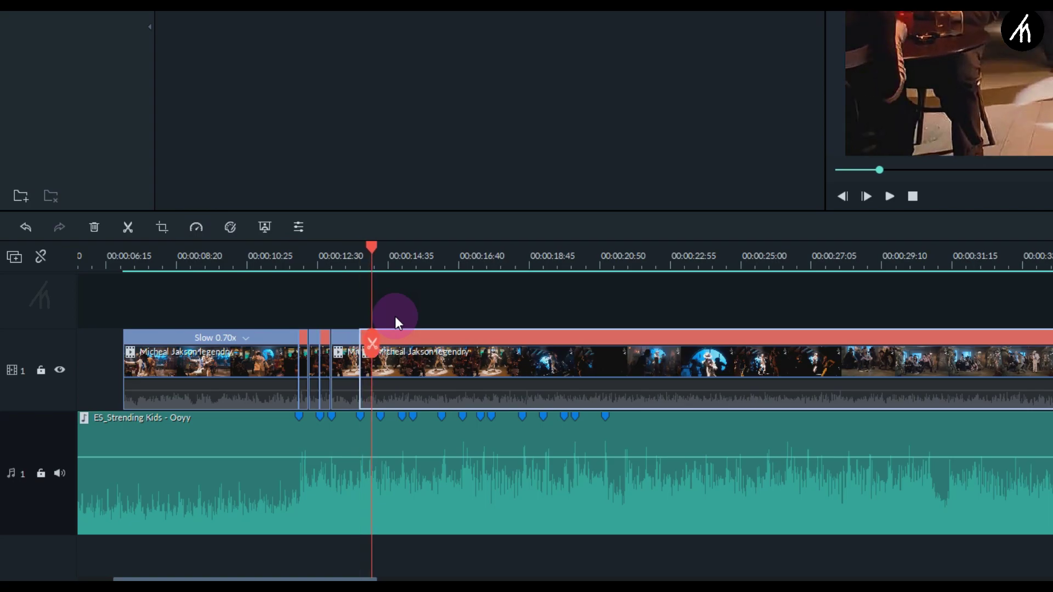
# Step: Cut the clip at the next beat marker and speed up the new piece
pyautogui.click(127, 226)
pyautogui.click(196, 227)
pyautogui.click(270, 247)
pyautogui.click(791, 240)
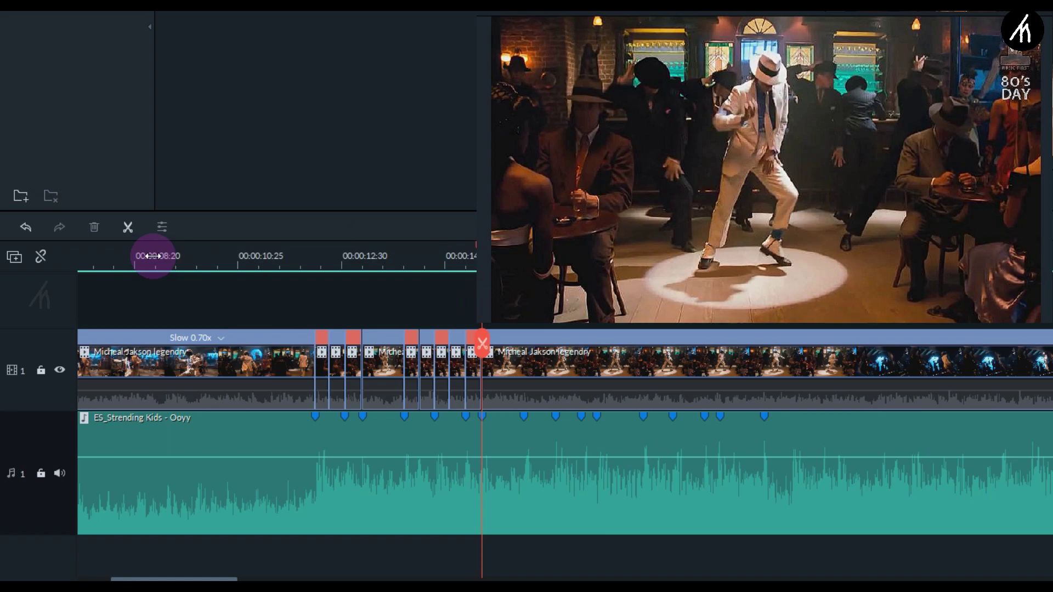
pyautogui.click(152, 255)
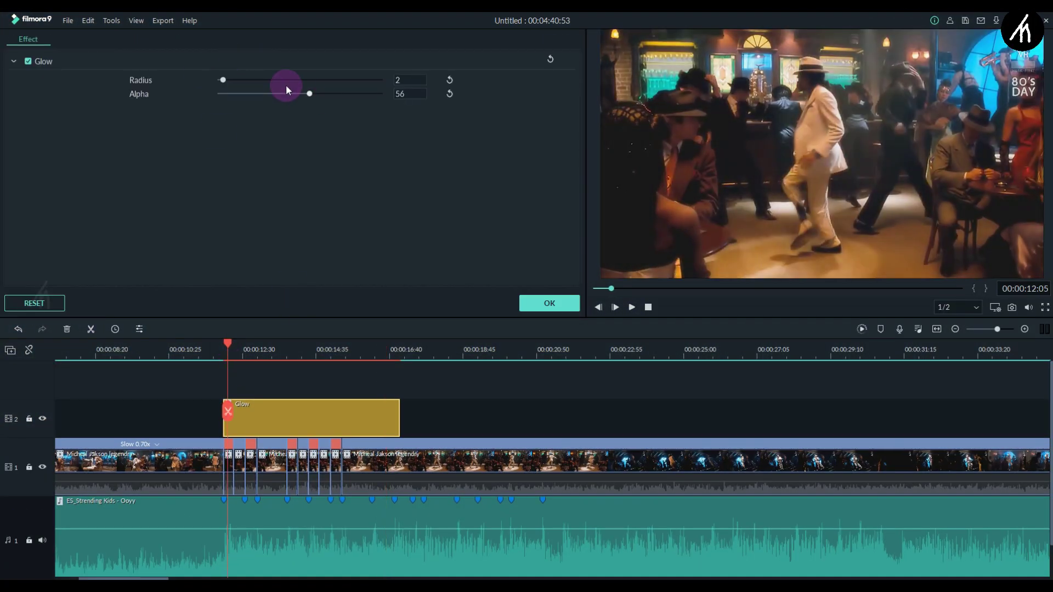
# Step: Paste another copy of the Glow effect over a fast section and render the timeline preview
pyautogui.rightClick(233, 431)
pyautogui.click(263, 278)
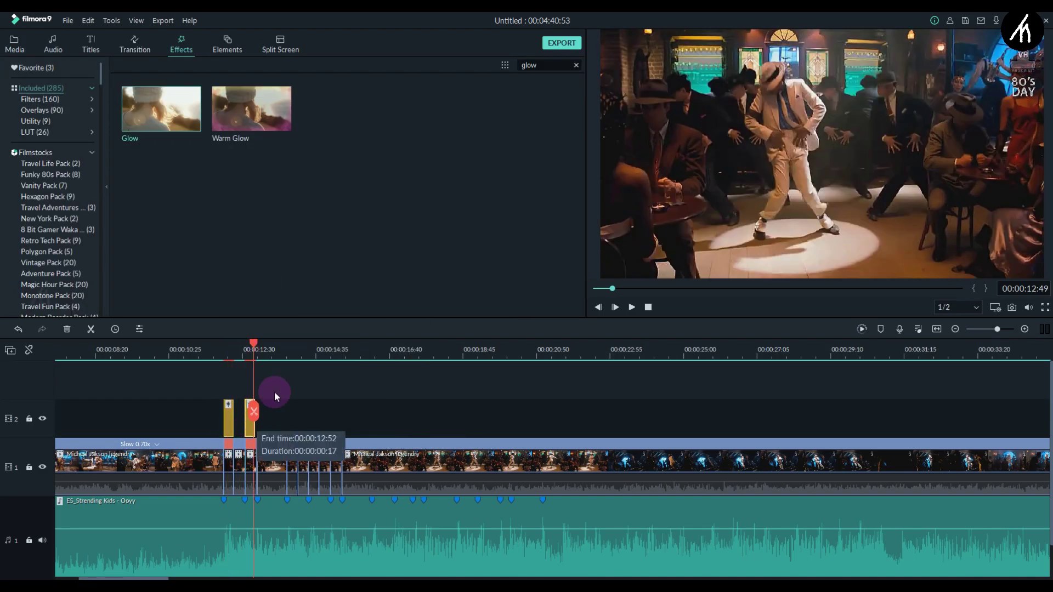
pyautogui.click(862, 329)
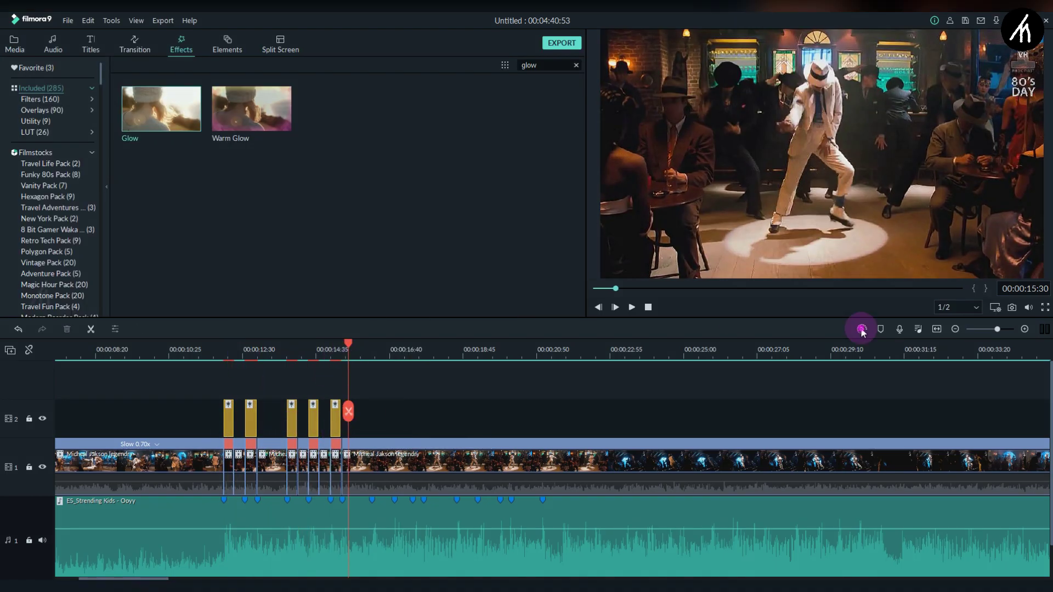